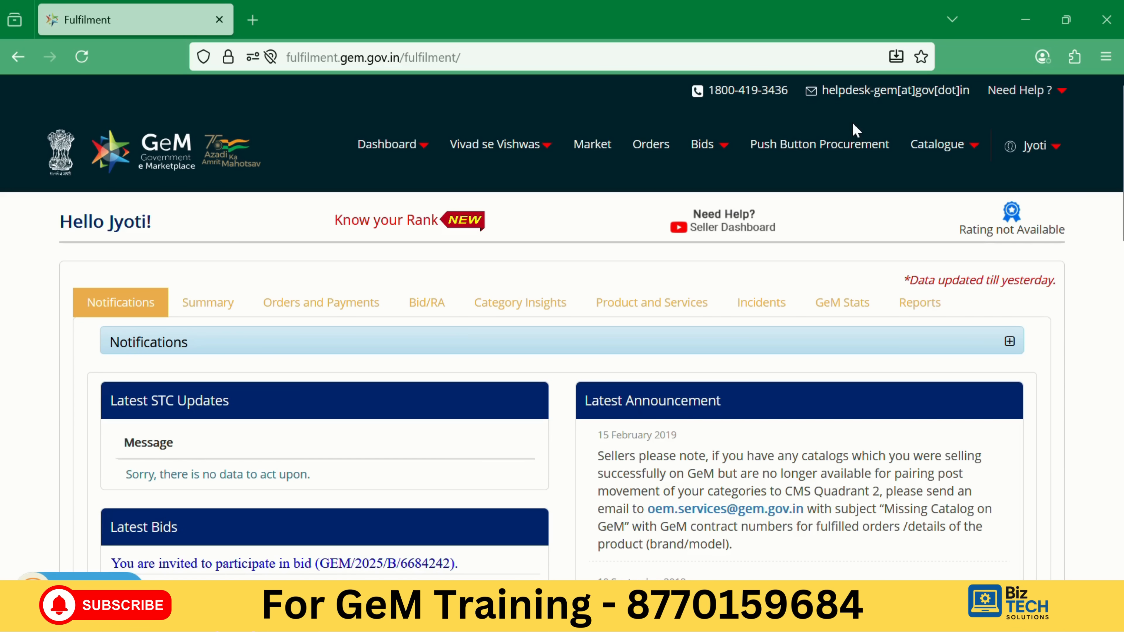
# Start a new product offering from the Catalogue menu, then switch to the Market to search products.
pyautogui.click(954, 153)
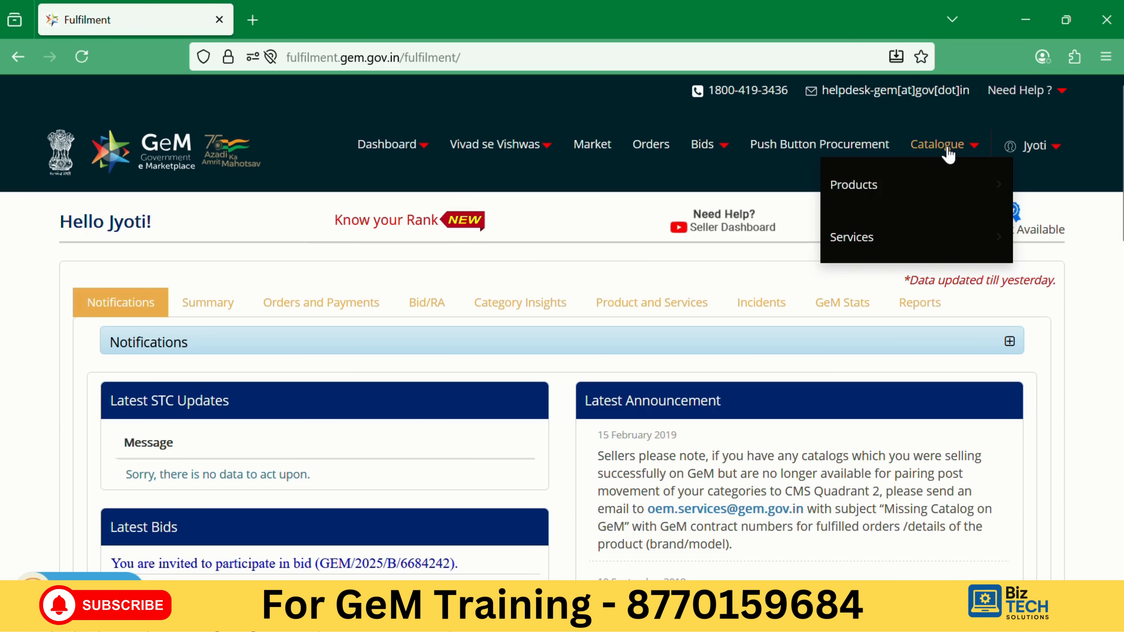
pyautogui.moveTo(861, 183)
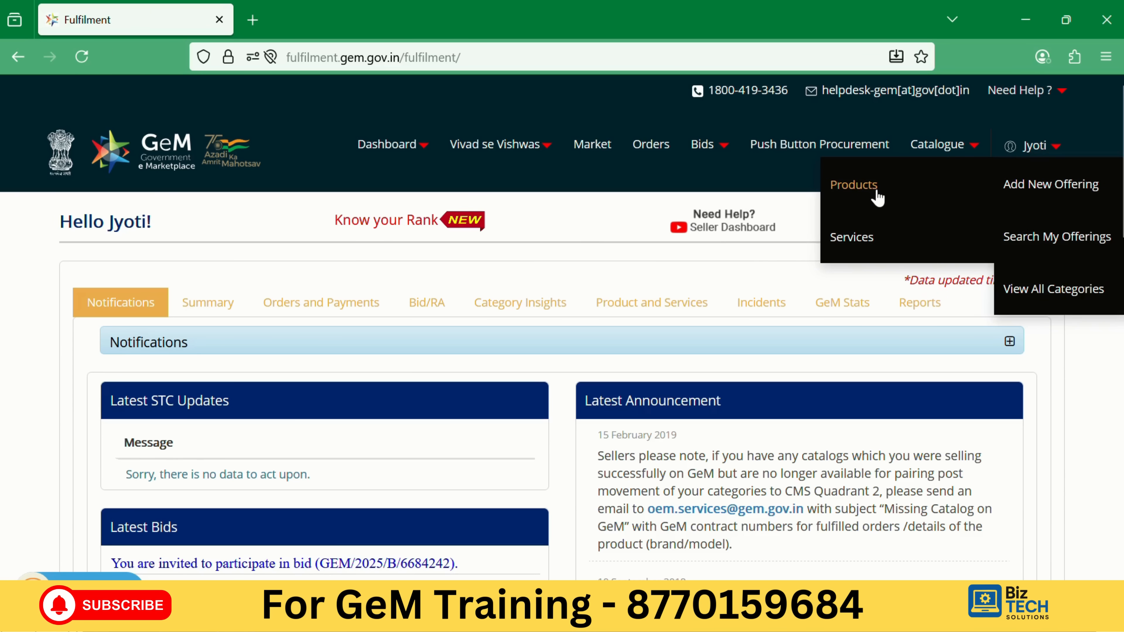
pyautogui.click(1054, 190)
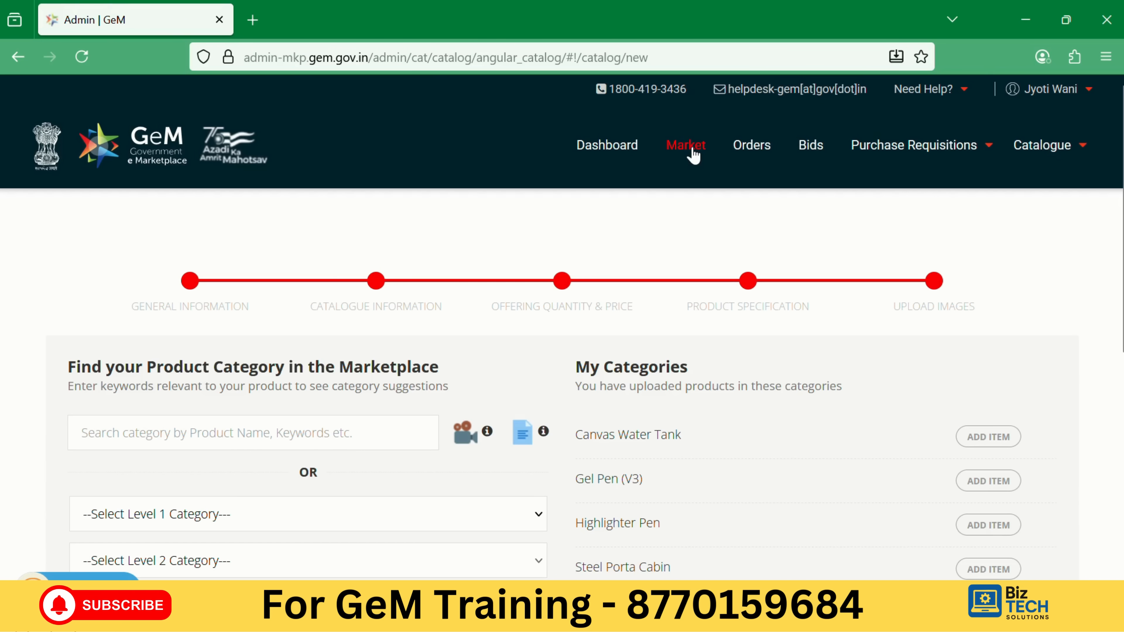
pyautogui.click(693, 153)
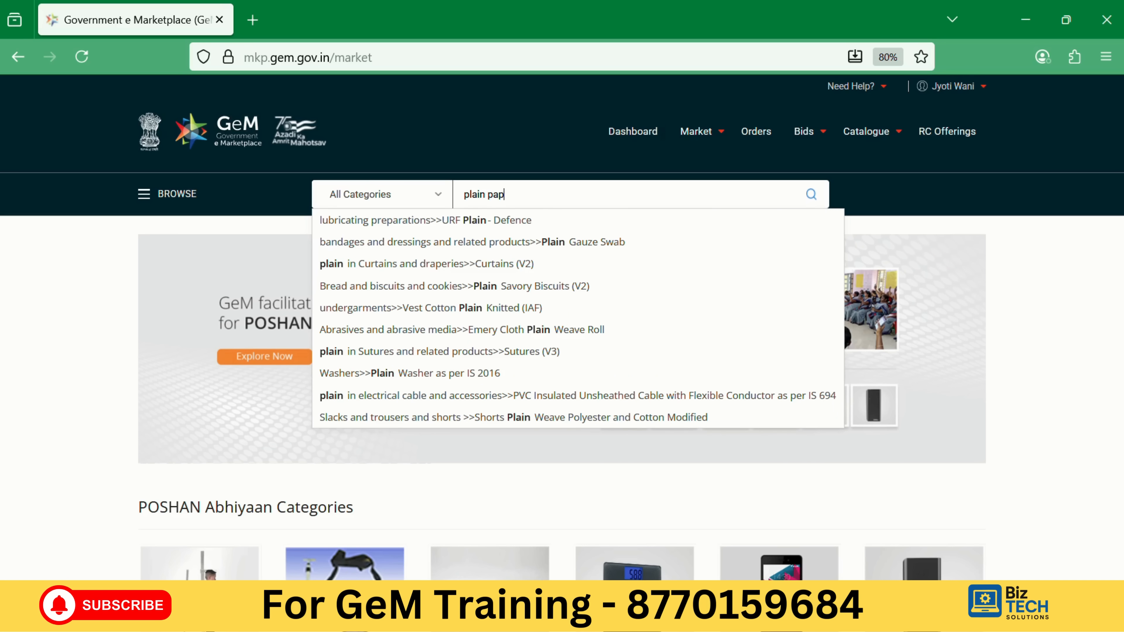
# Search 'plain paper', pick Plain Copier Paper (V3) ISI Marked To IS 14490, and browse its 343 products.
pyautogui.write('er')
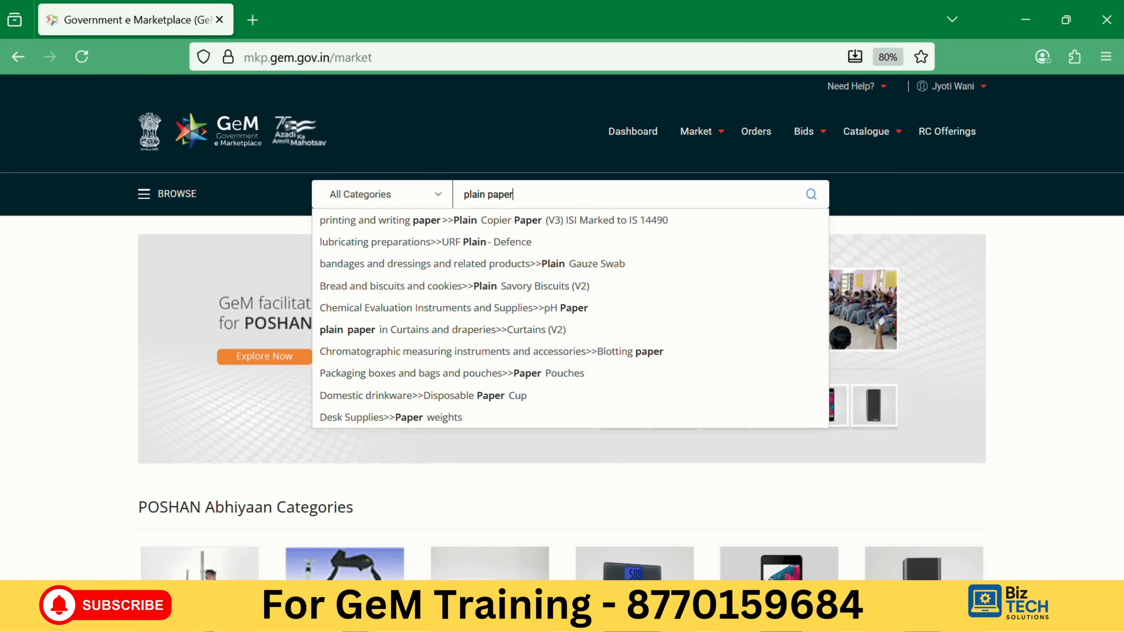
pyautogui.click(552, 225)
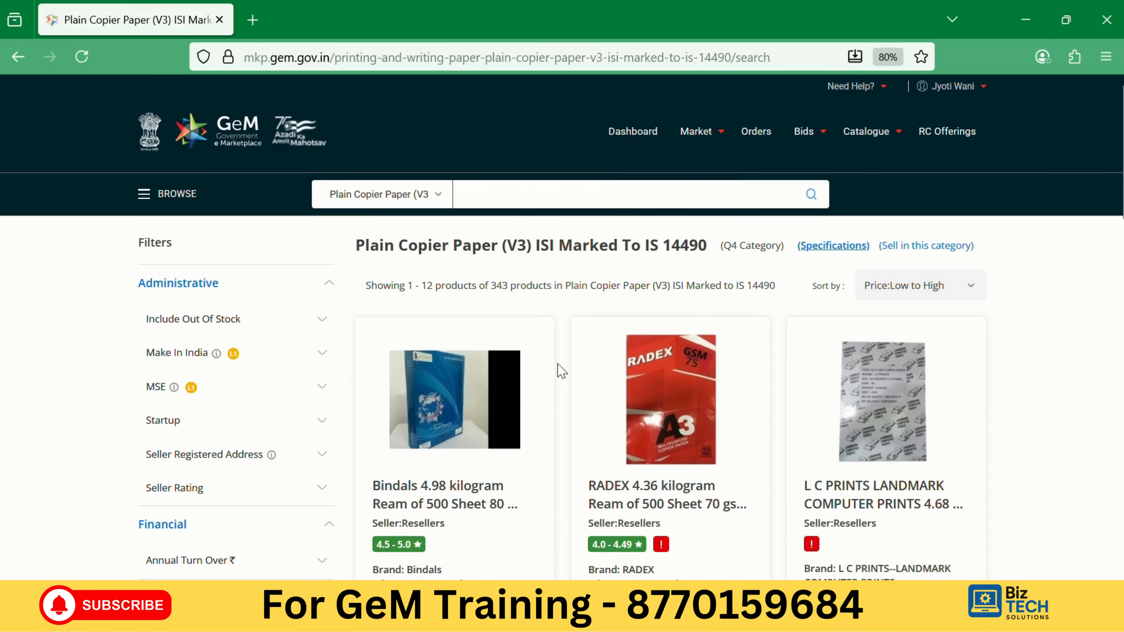
pyautogui.scroll(-5, 561, 371)
pyautogui.scroll(3, 585, 388)
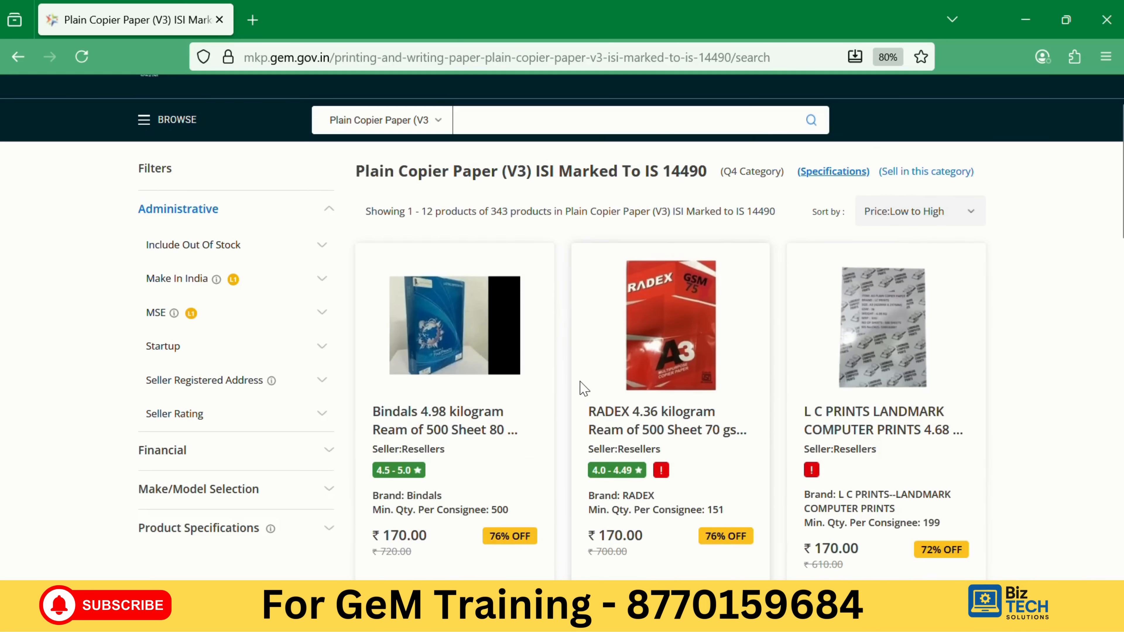
pyautogui.scroll(-6, 584, 388)
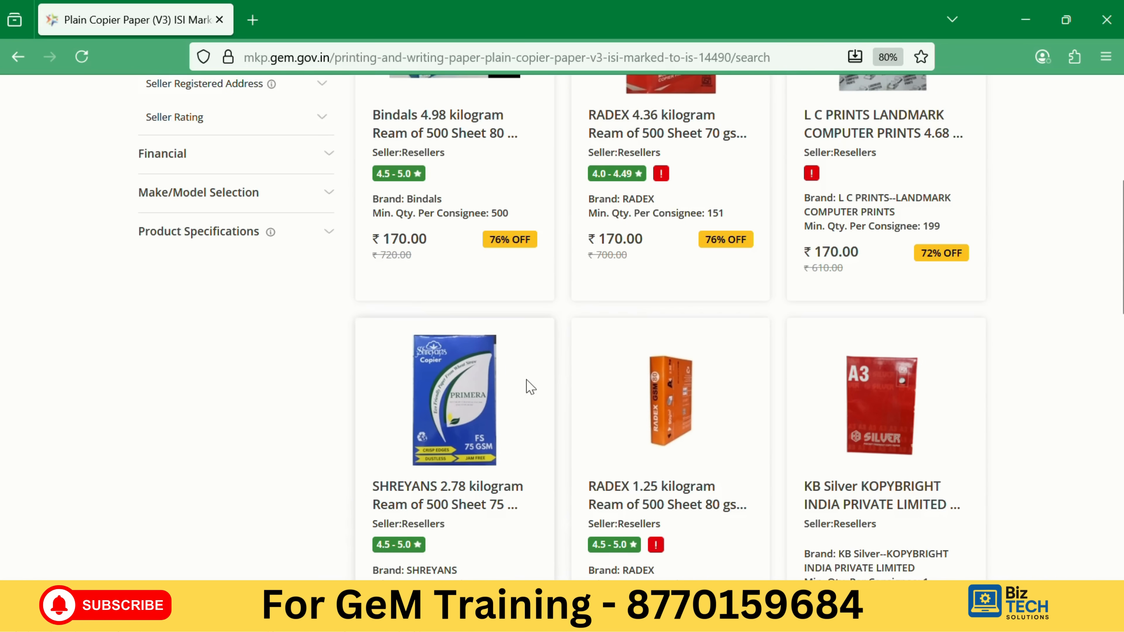
pyautogui.scroll(-3, 699, 392)
pyautogui.scroll(-2, 699, 392)
pyautogui.scroll(-4, 808, 415)
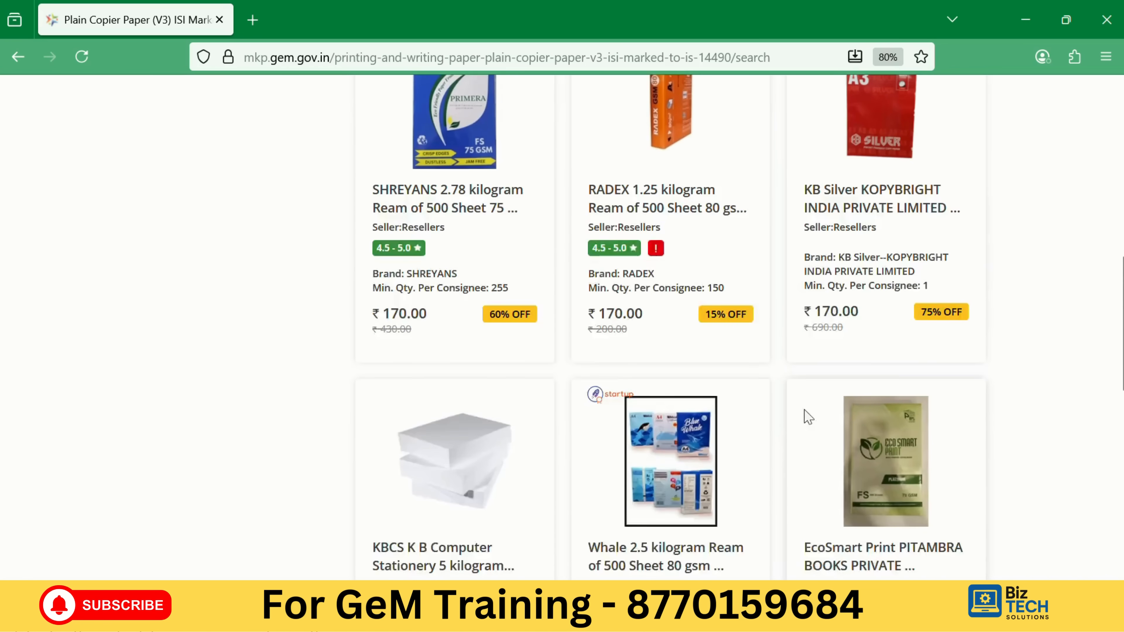
pyautogui.scroll(-3, 481, 295)
pyautogui.scroll(14, 482, 295)
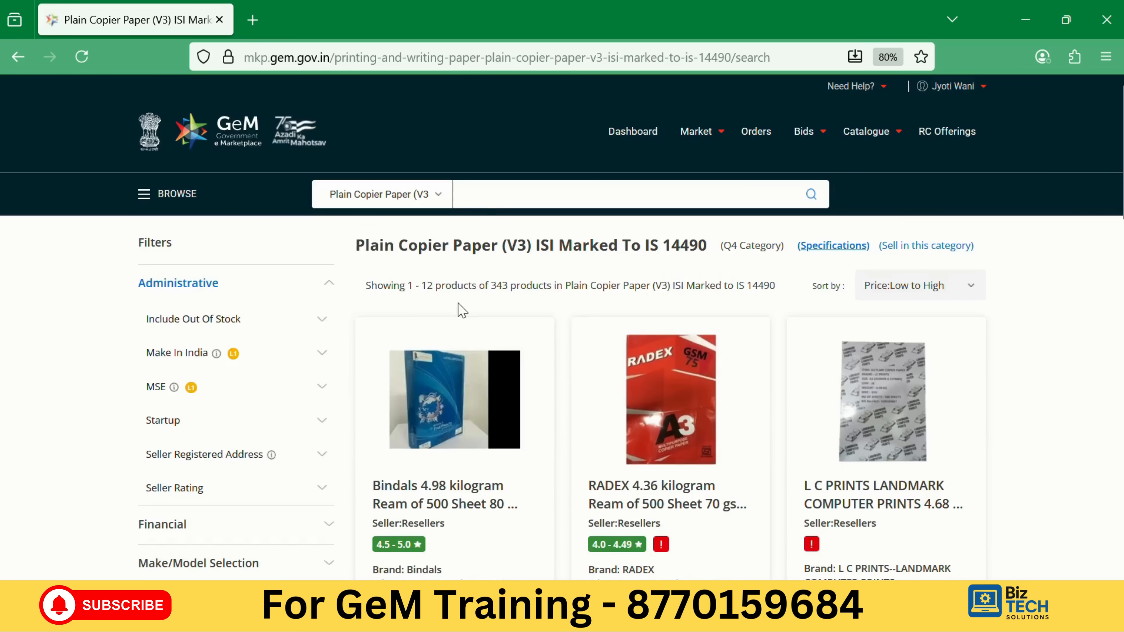
pyautogui.scroll(-3, 27, 274)
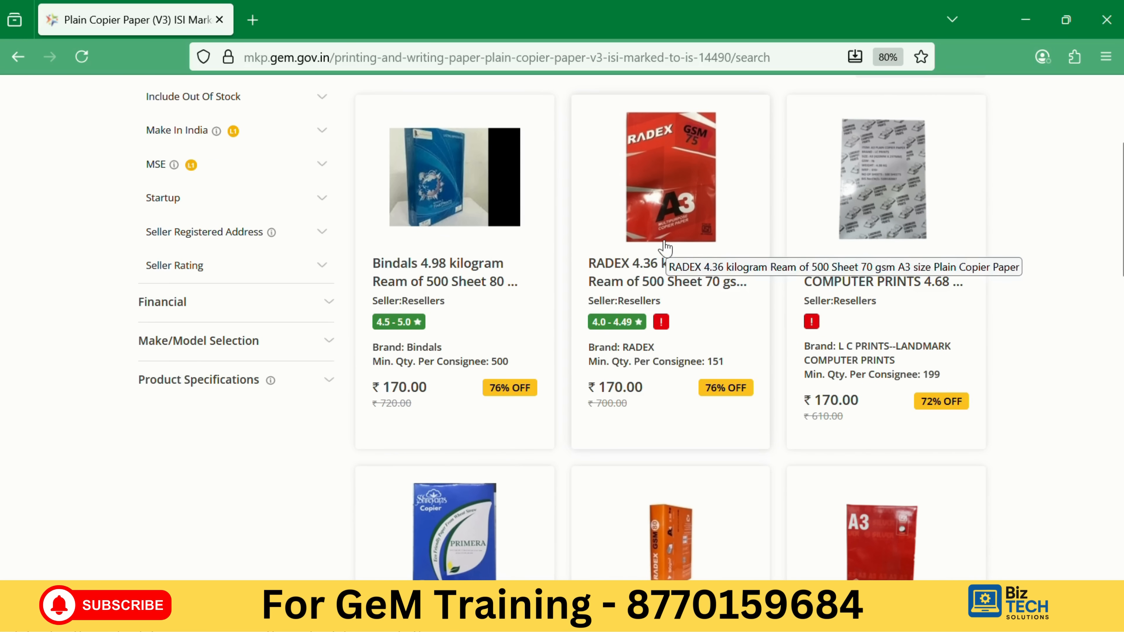
# Filter the copier paper listings to the Bindals brand.
pyautogui.click(250, 342)
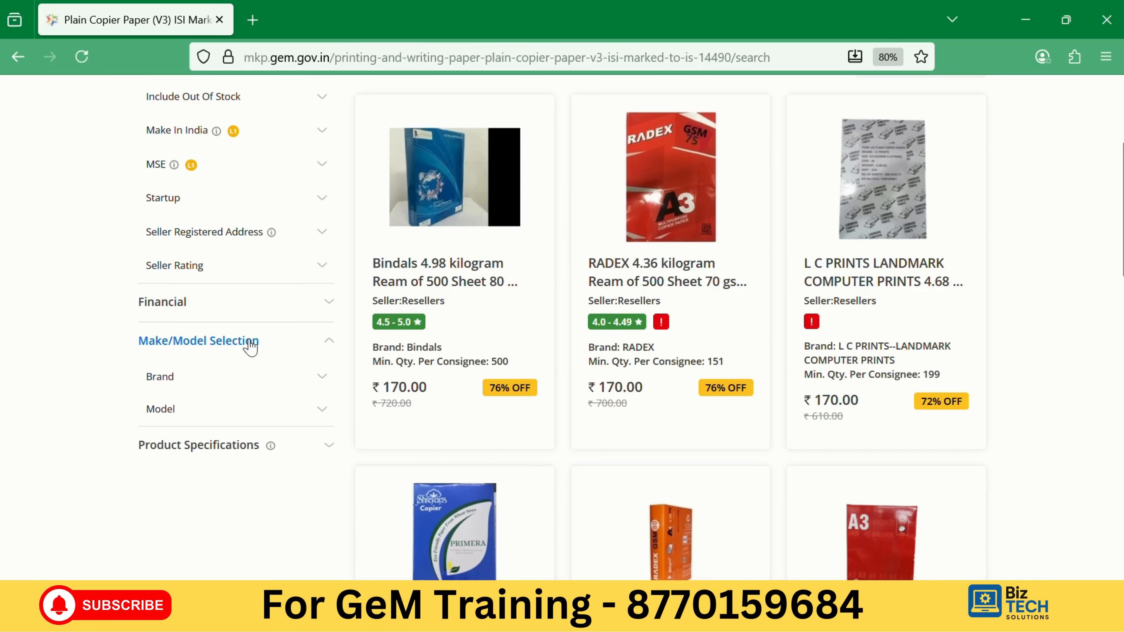
pyautogui.click(153, 384)
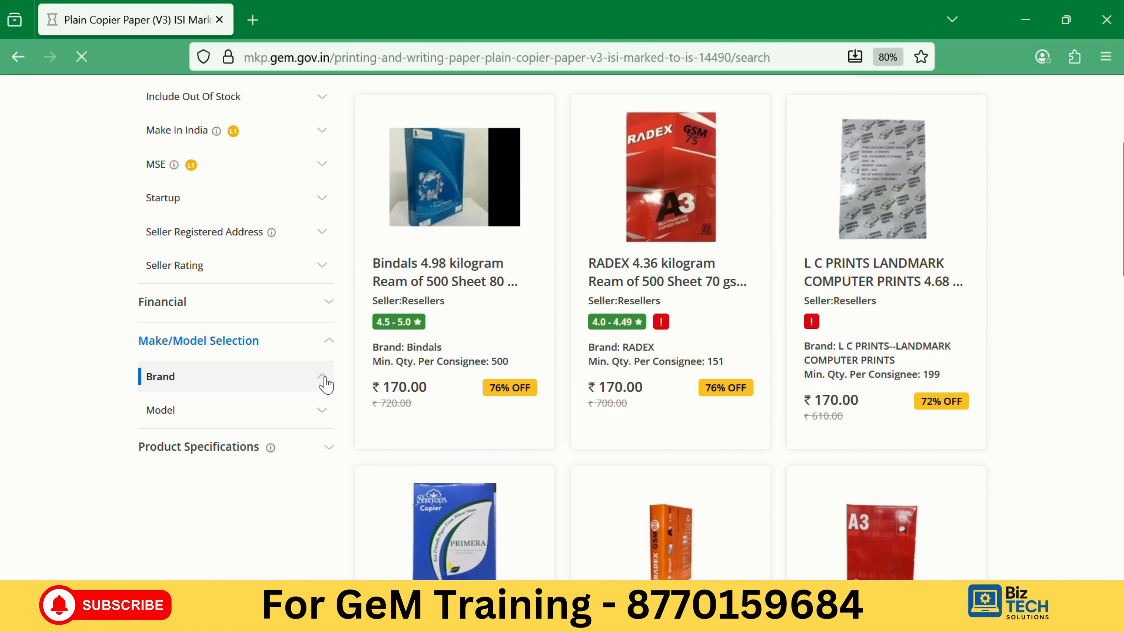
pyautogui.scroll(-3, 255, 379)
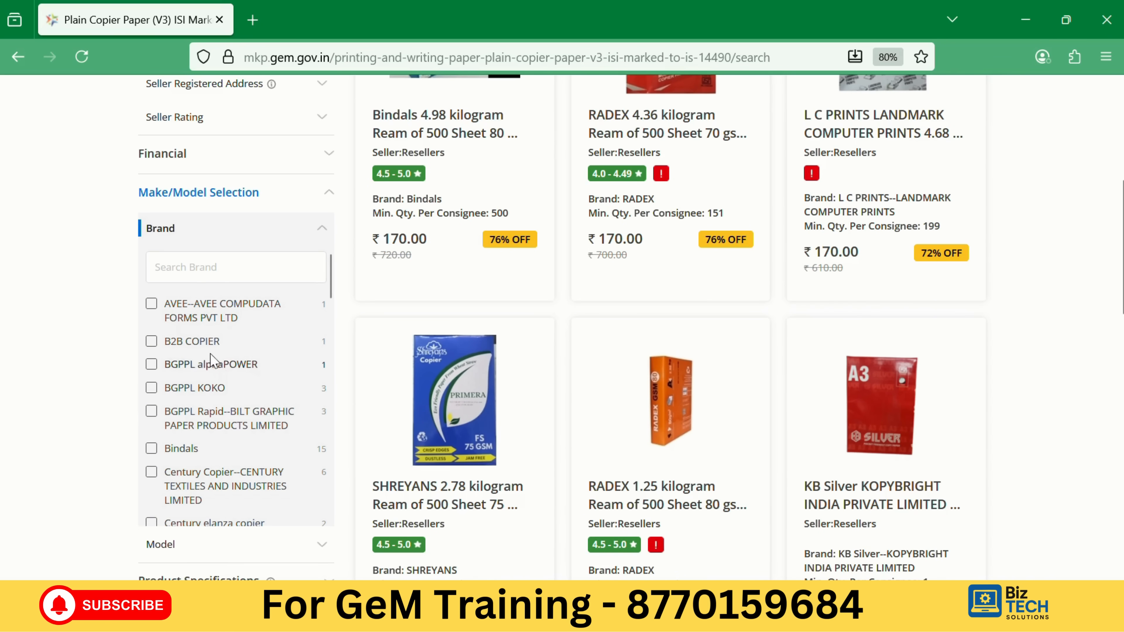
pyautogui.scroll(-2, 202, 359)
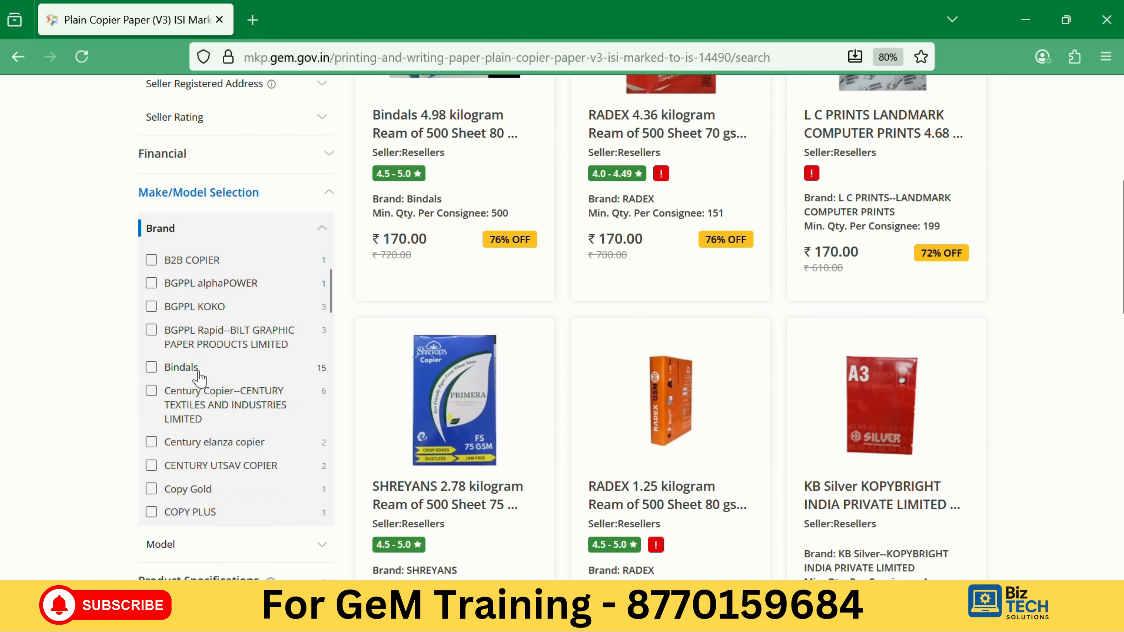
pyautogui.click(180, 371)
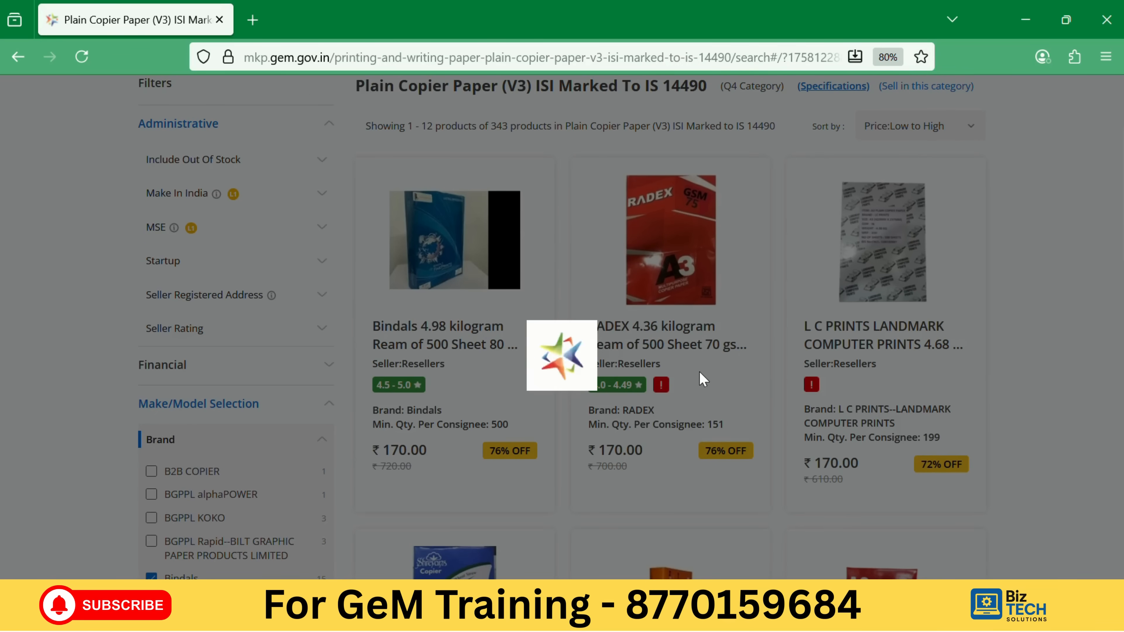
# Narrow the results further to 80 gsm grammage.
pyautogui.scroll(-5, 243, 404)
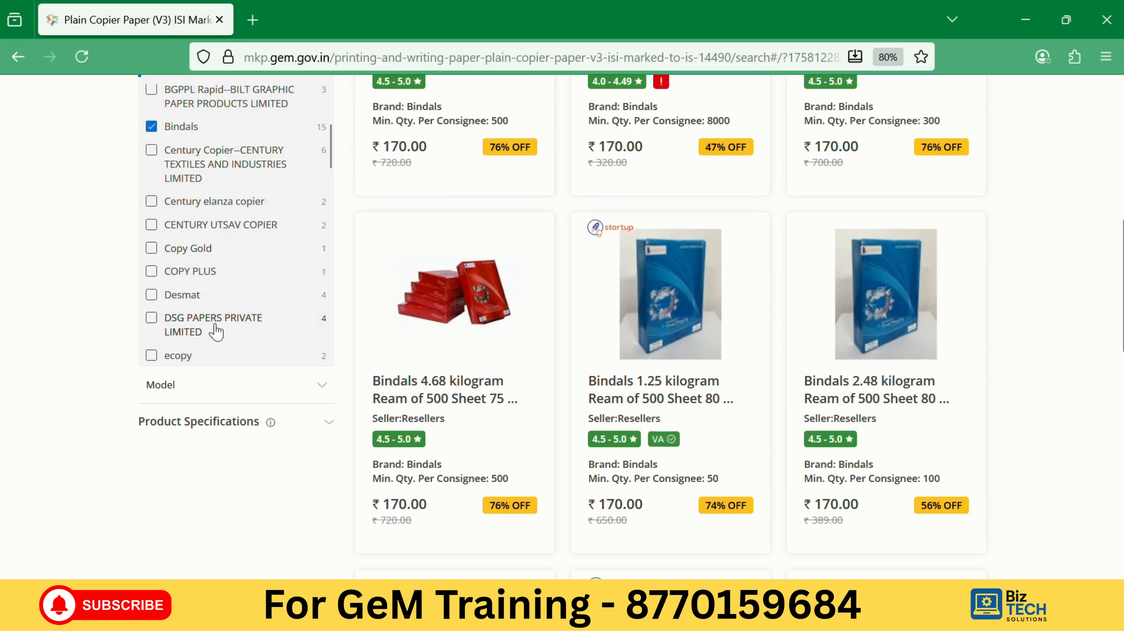
pyautogui.click(191, 423)
pyautogui.scroll(-2, 196, 426)
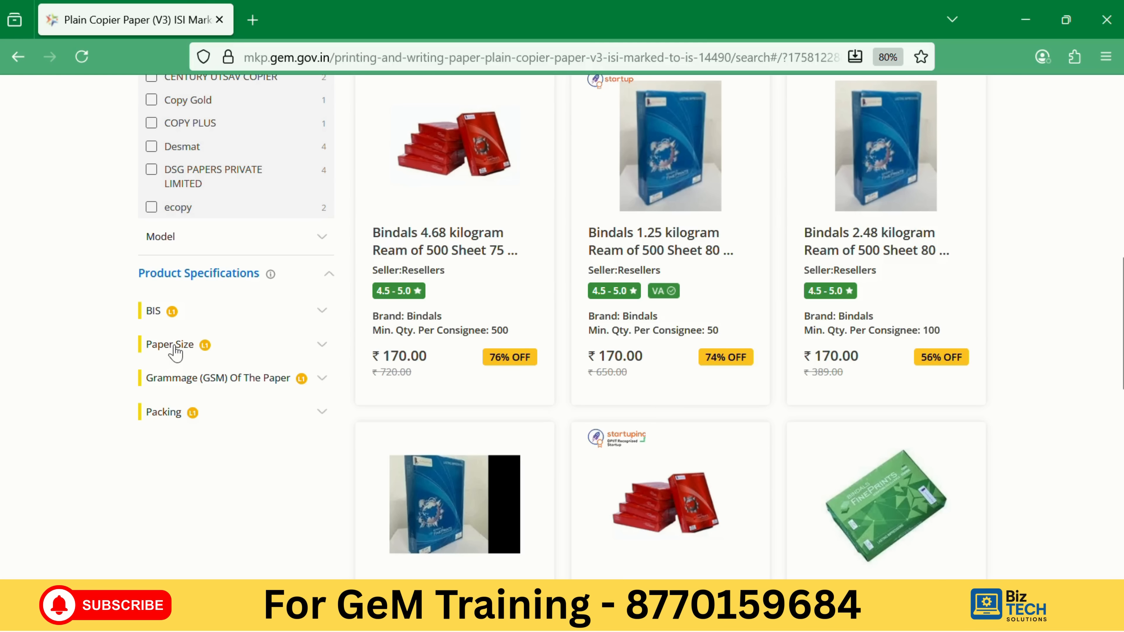
pyautogui.click(194, 384)
pyautogui.scroll(-1, 194, 385)
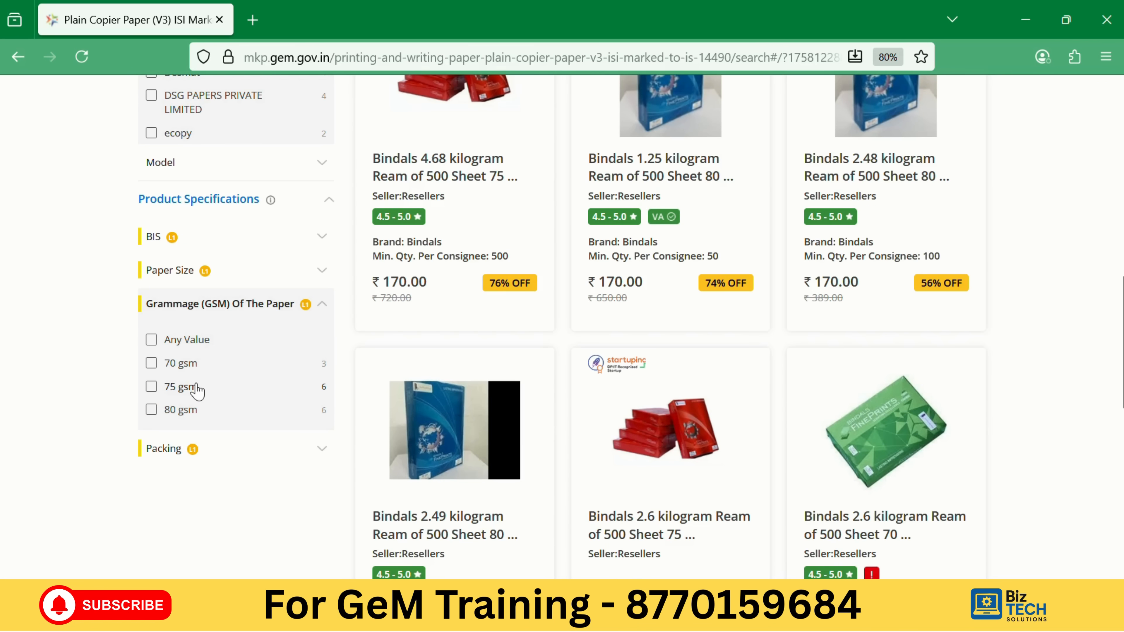
pyautogui.click(180, 411)
pyautogui.scroll(-3, 453, 222)
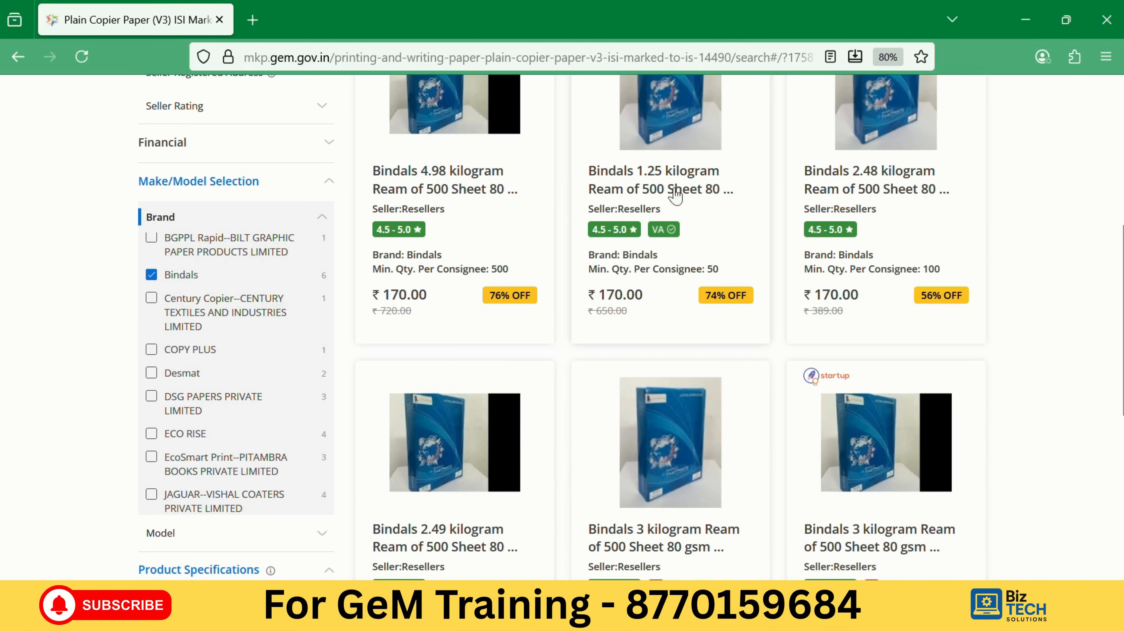
pyautogui.scroll(-3, 487, 314)
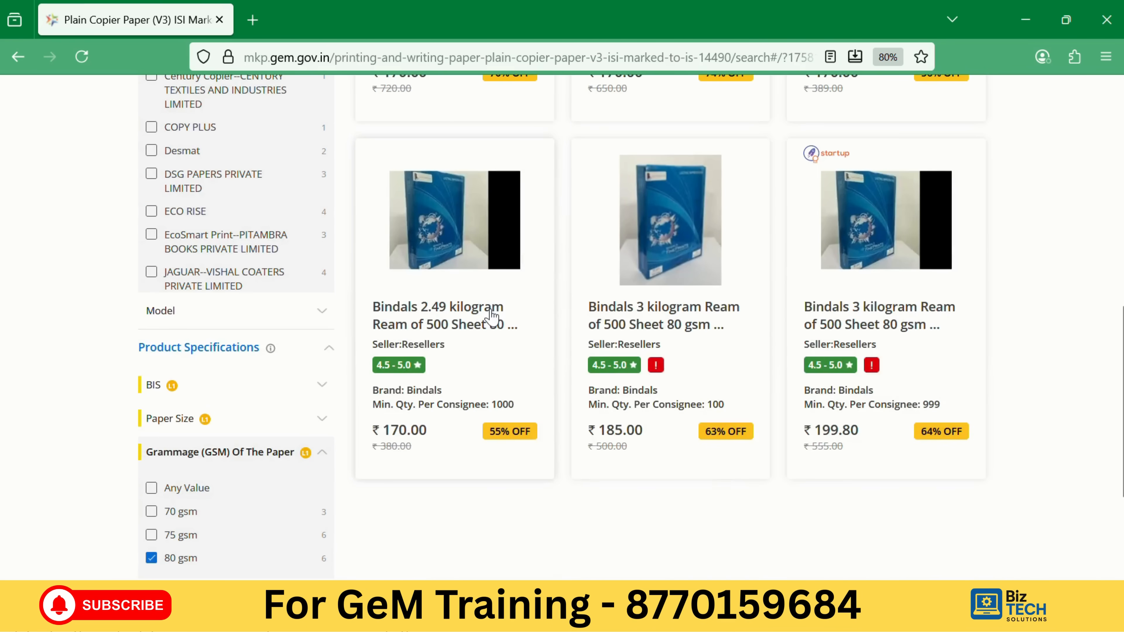
pyautogui.scroll(1, 752, 283)
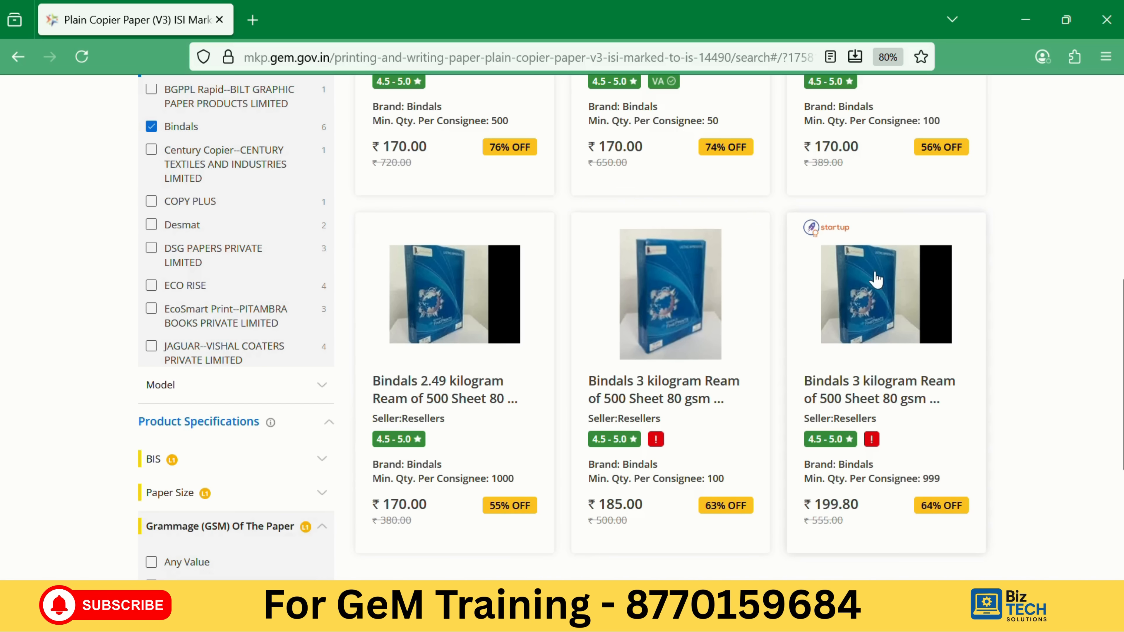
pyautogui.scroll(1, 645, 325)
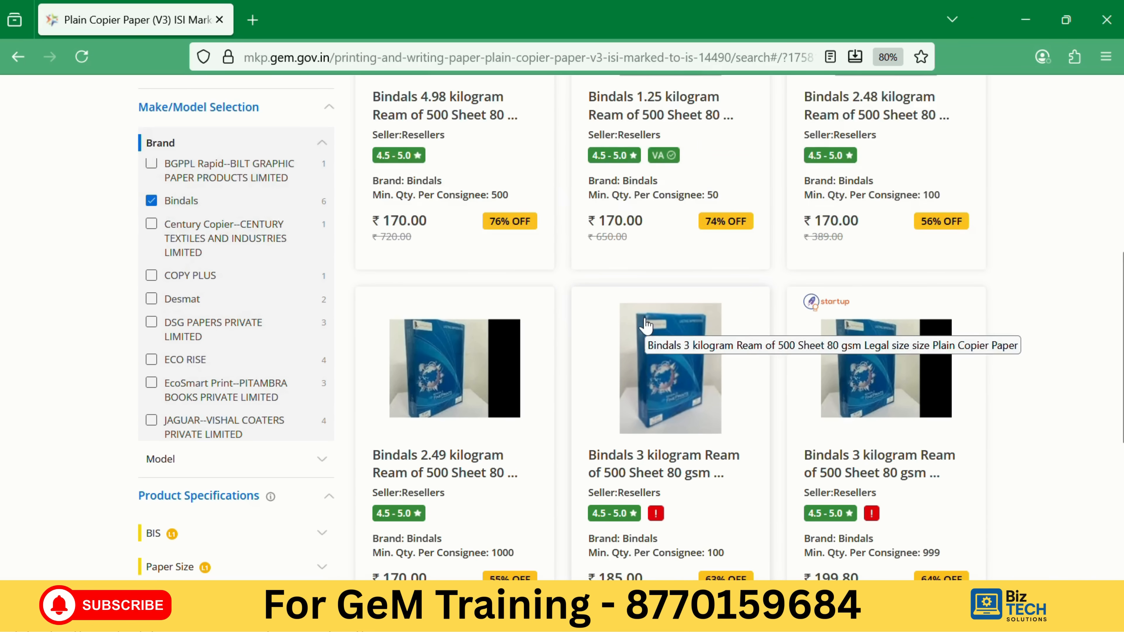
pyautogui.scroll(-1, 645, 326)
pyautogui.scroll(2, 698, 276)
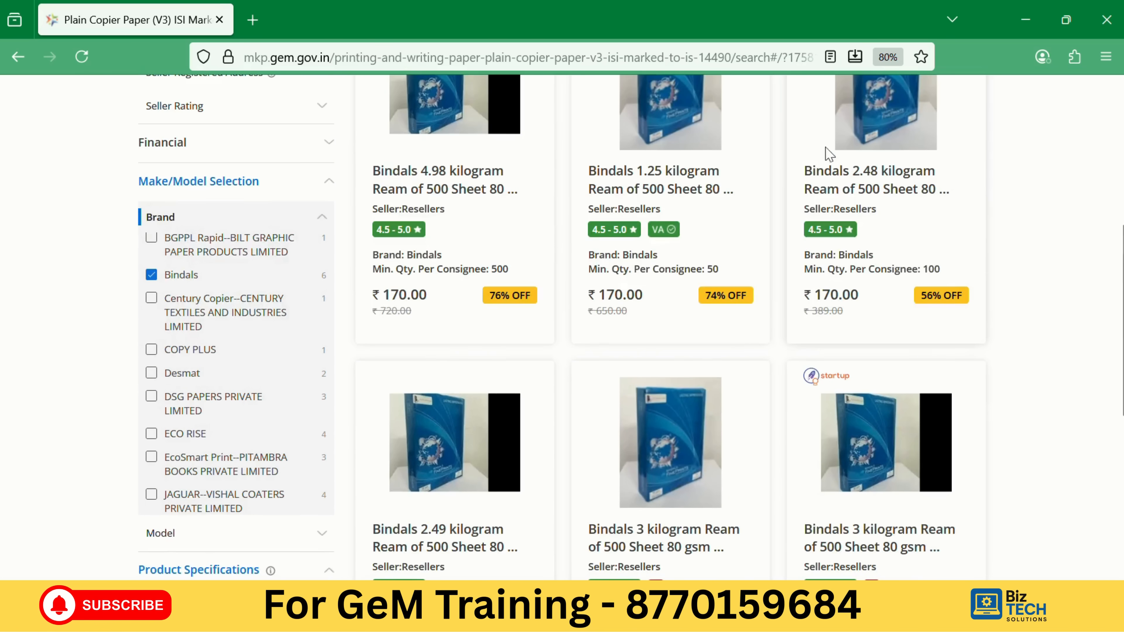
pyautogui.scroll(-1, 690, 443)
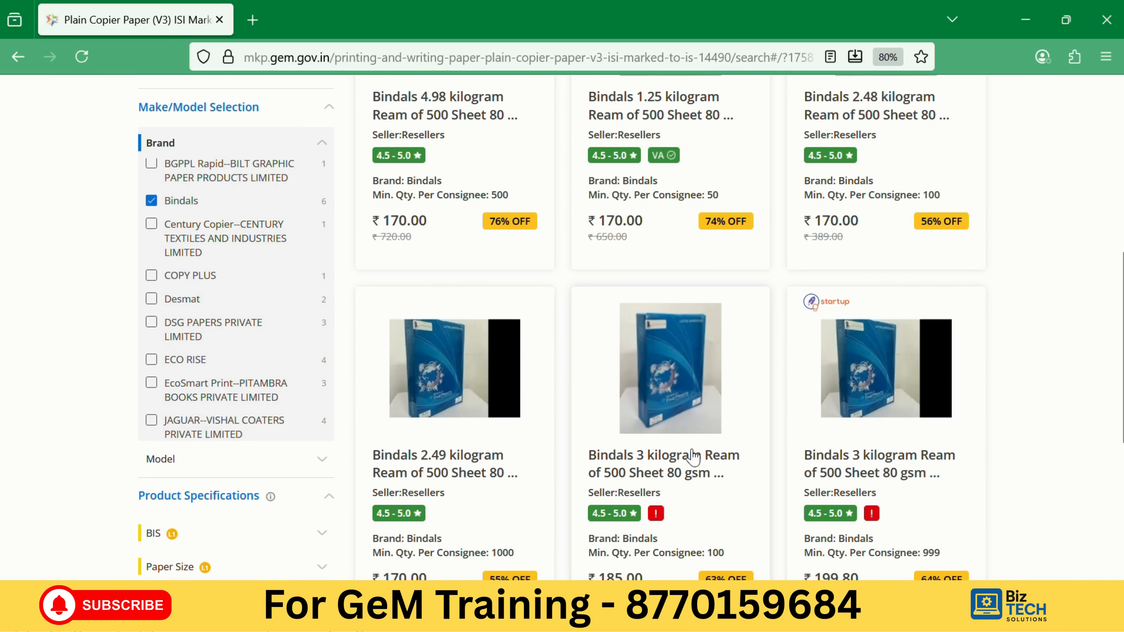
# Open the Bindals 3 kg Legal size 80 gsm ream page and review its ₹185 price and specifications.
pyautogui.click(672, 374)
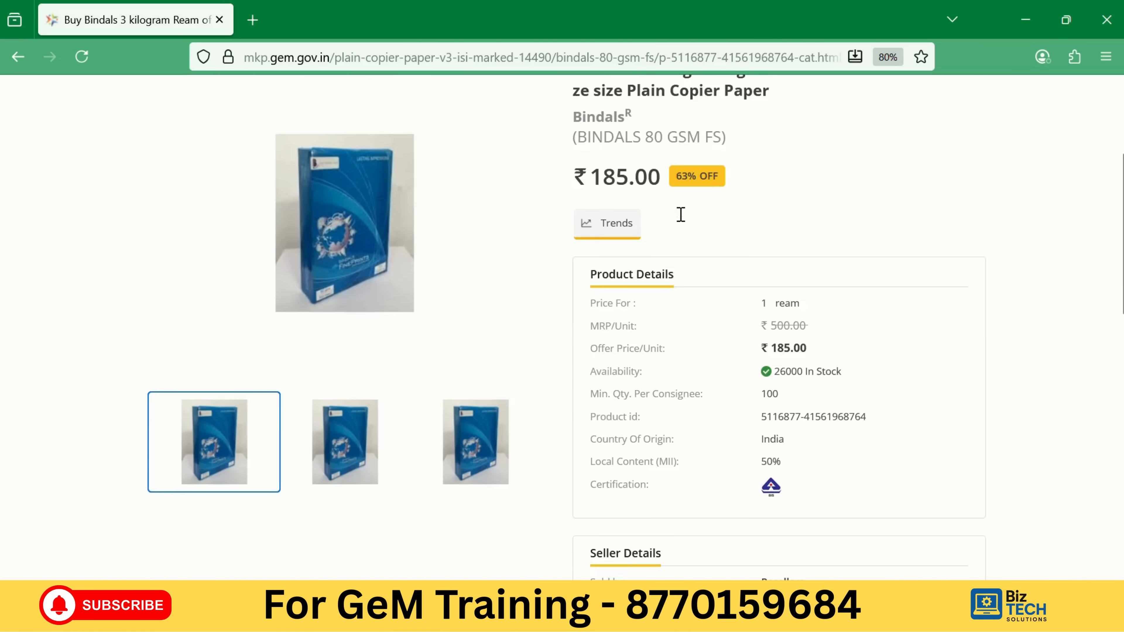
pyautogui.scroll(2, 659, 216)
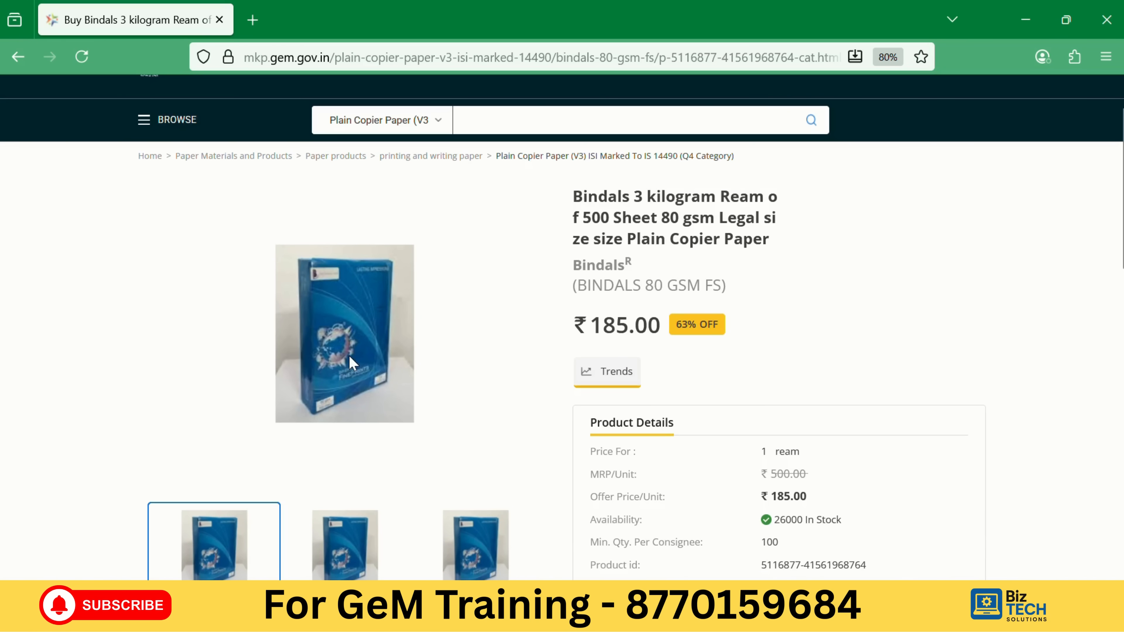
pyautogui.scroll(-12, 687, 217)
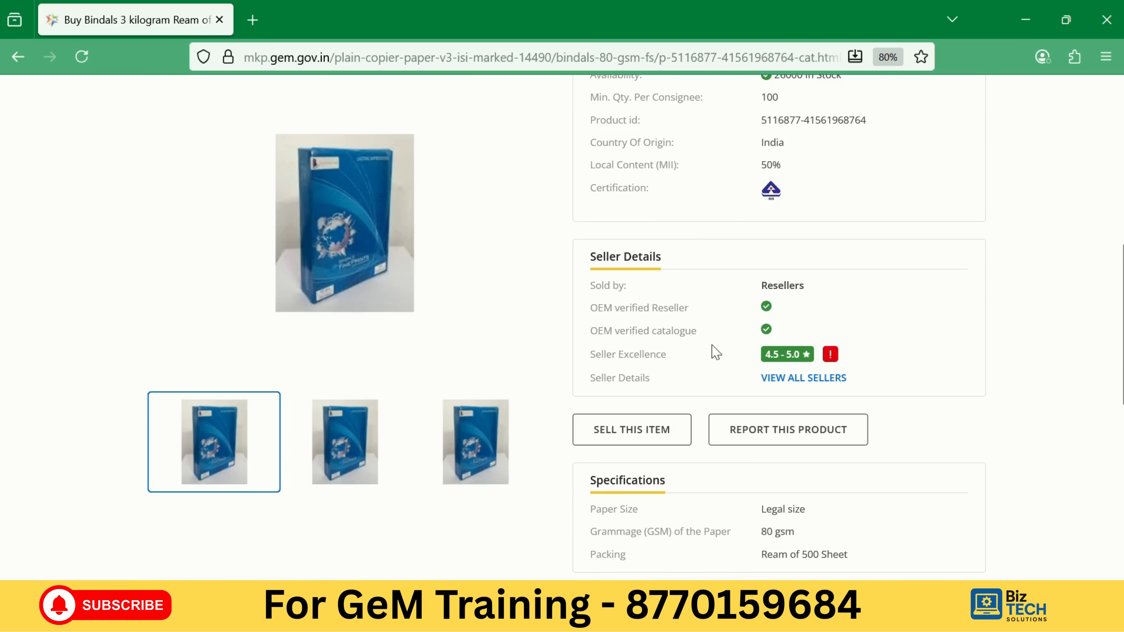
pyautogui.scroll(-5, 505, 378)
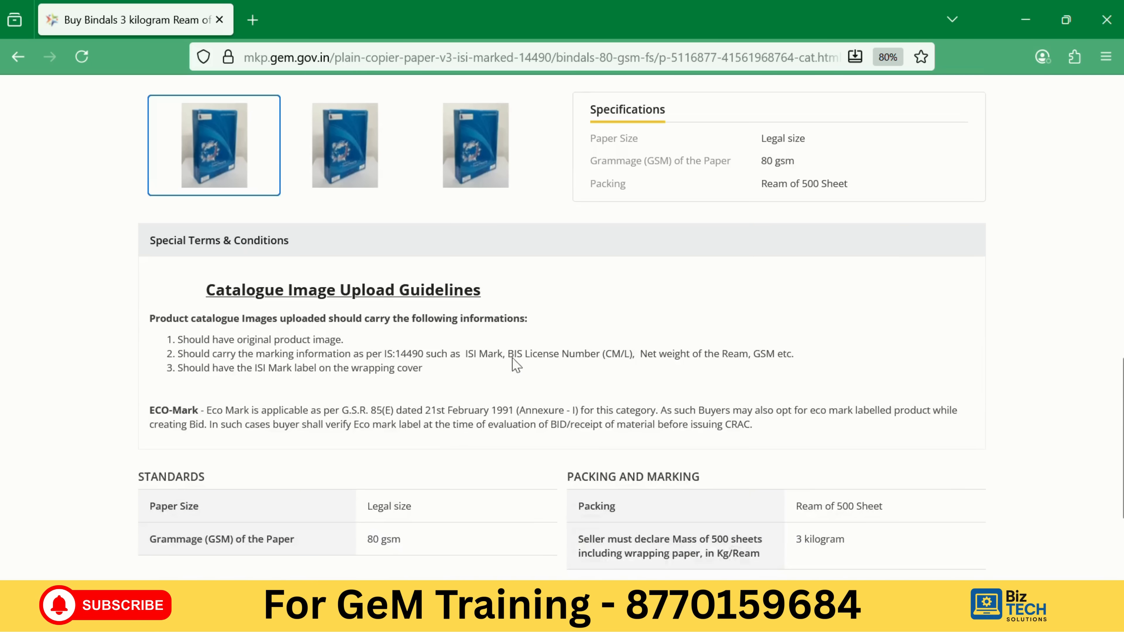
pyautogui.scroll(-4, 537, 344)
pyautogui.scroll(8, 635, 348)
pyautogui.scroll(6, 635, 348)
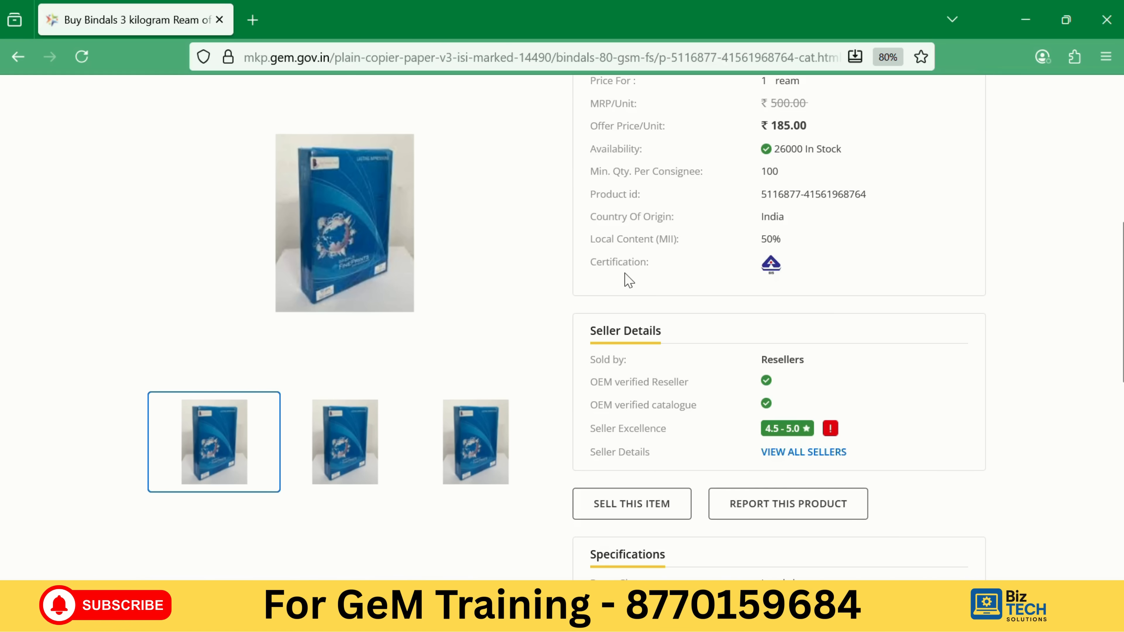
# Choose to sell this item and confirm pairing with the existing BINDALS 80 GSM FS catalogue.
pyautogui.click(655, 508)
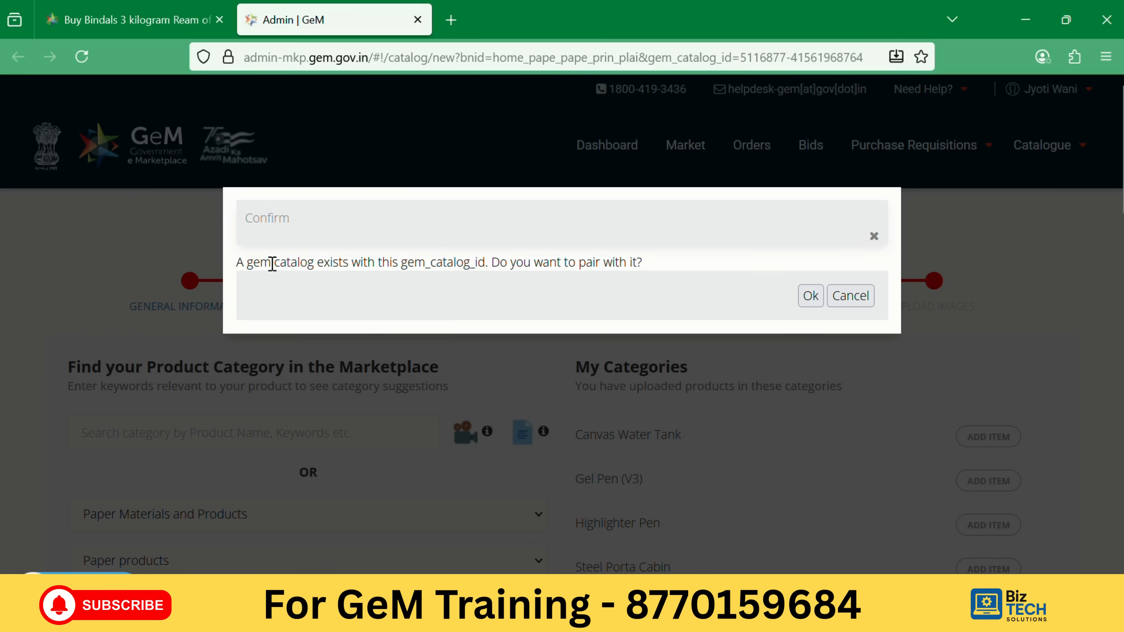
pyautogui.moveTo(241, 265); pyautogui.dragTo(635, 261)
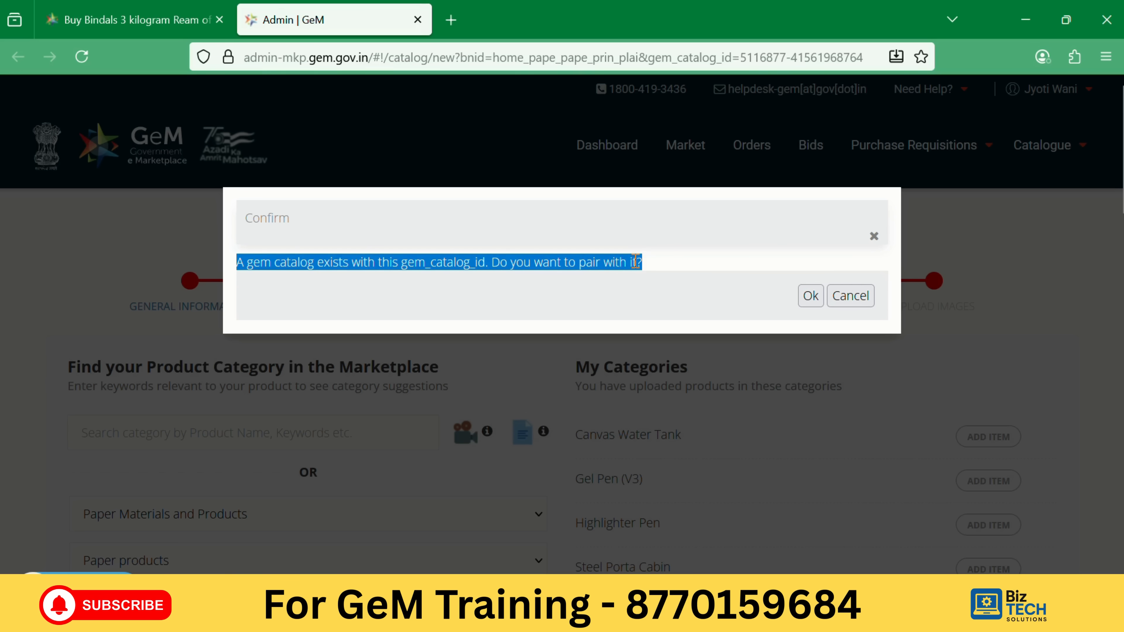
pyautogui.click(666, 263)
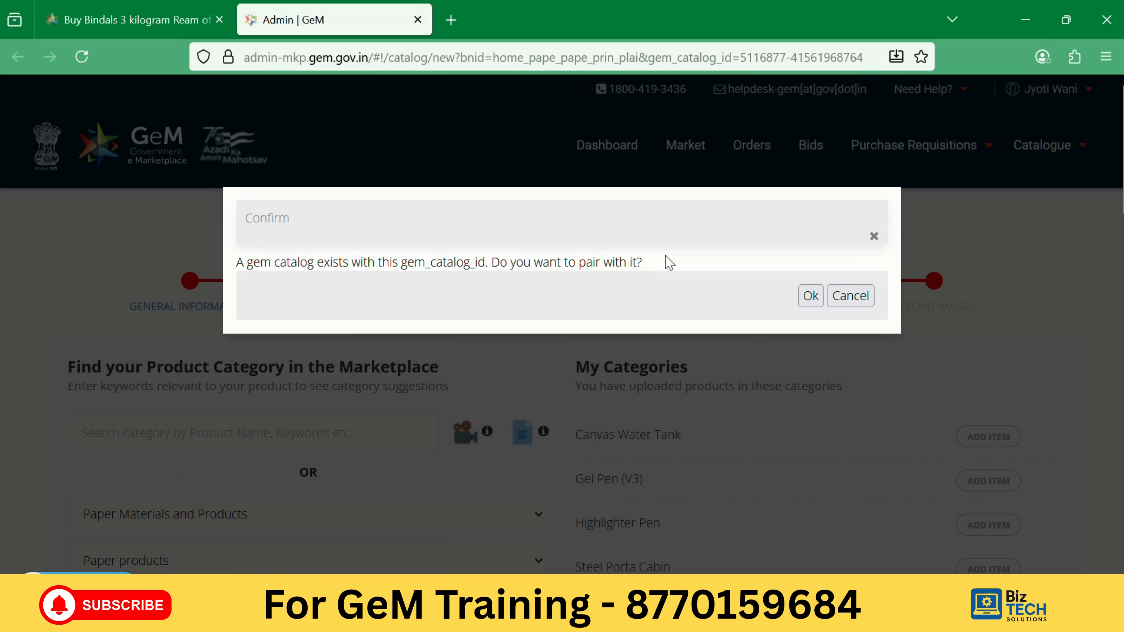
pyautogui.click(811, 296)
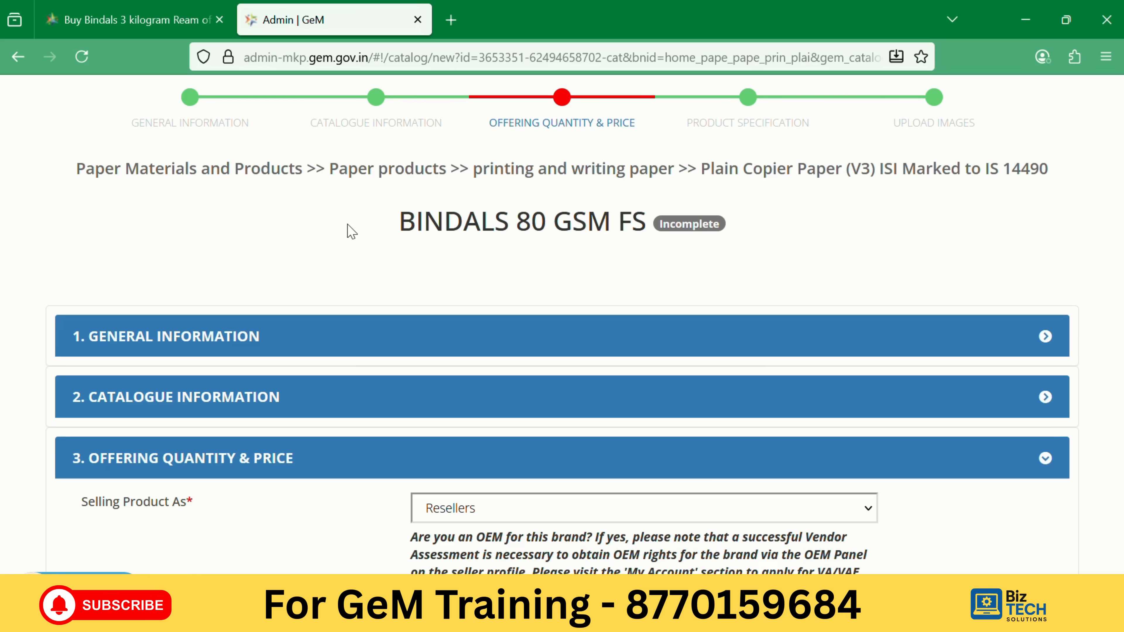
# Expand General Information and check its catalogue id against the product page's Product id.
pyautogui.click(1045, 336)
pyautogui.scroll(-4, 588, 372)
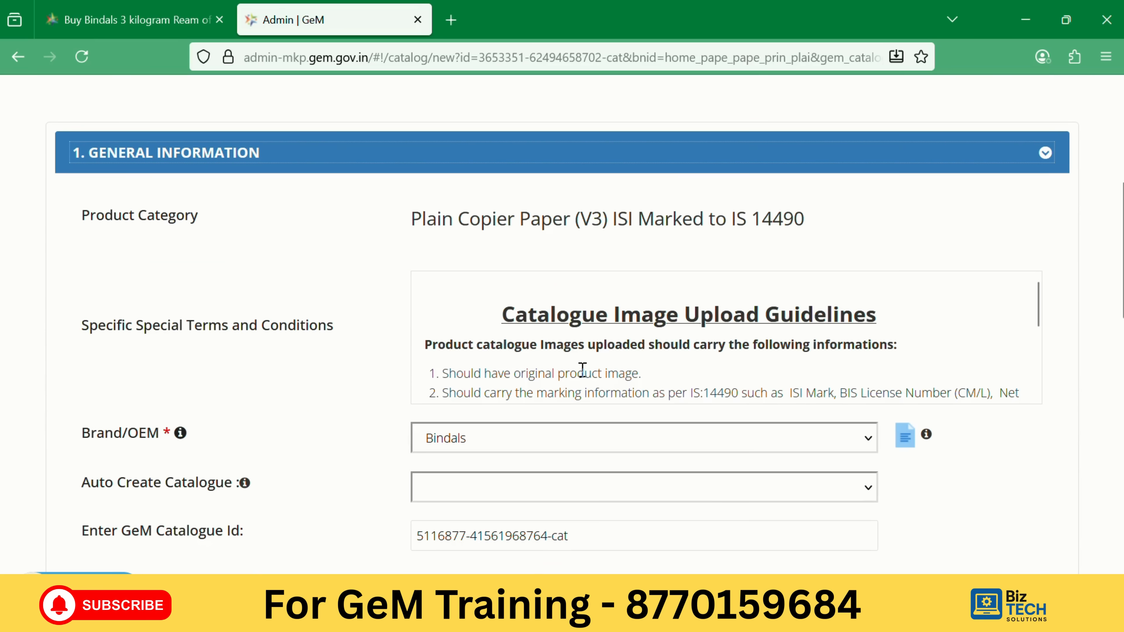
pyautogui.scroll(-5, 810, 234)
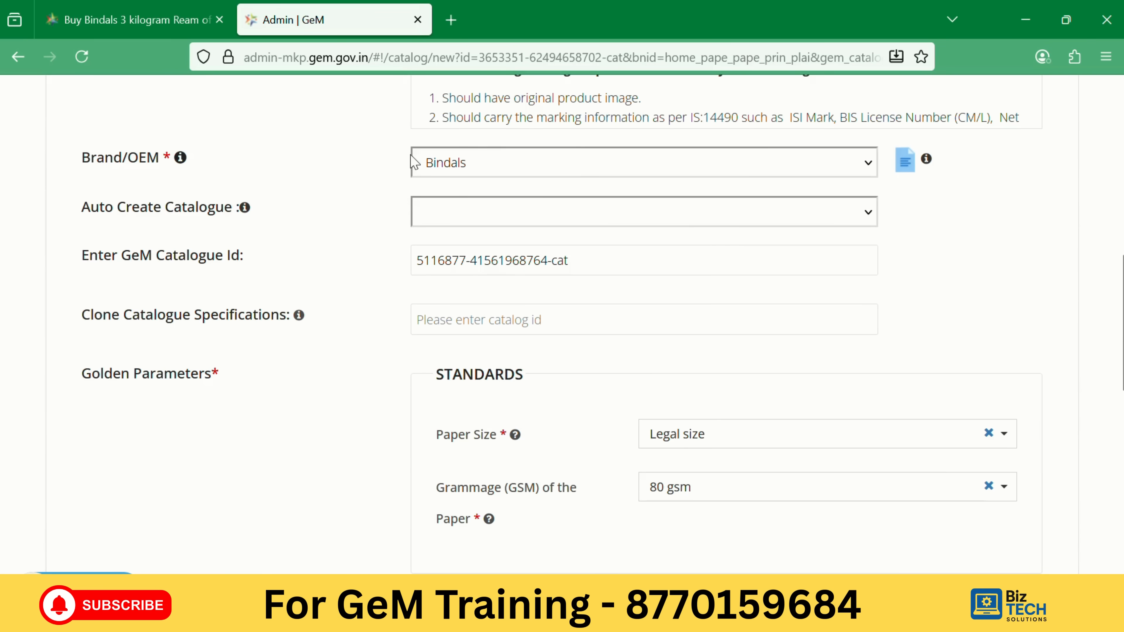
pyautogui.scroll(2, 579, 187)
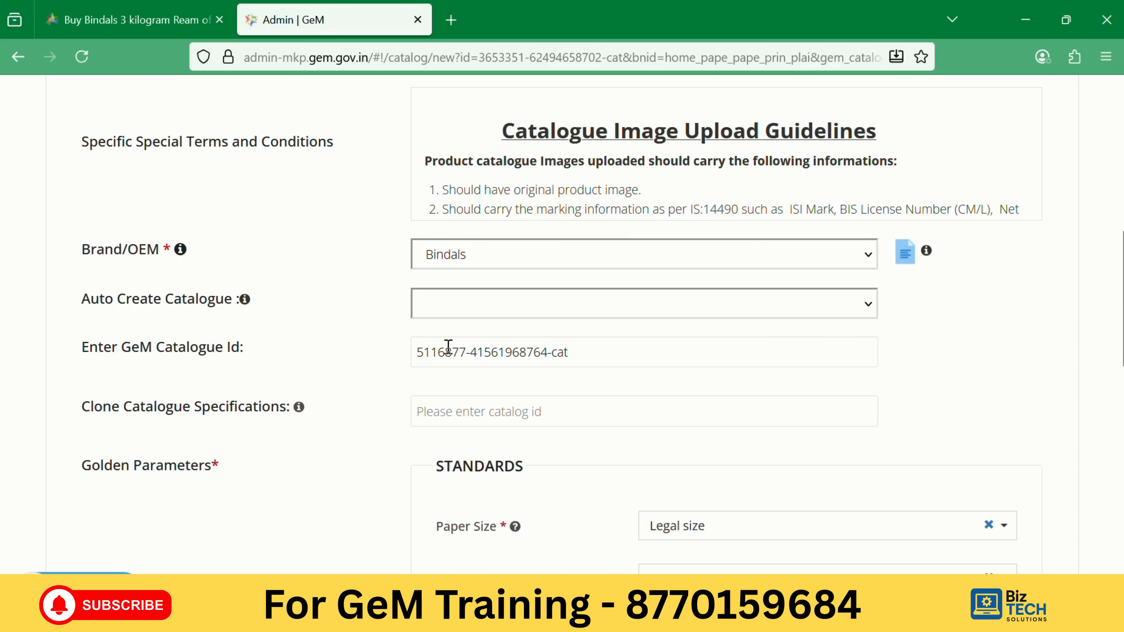
pyautogui.click(126, 24)
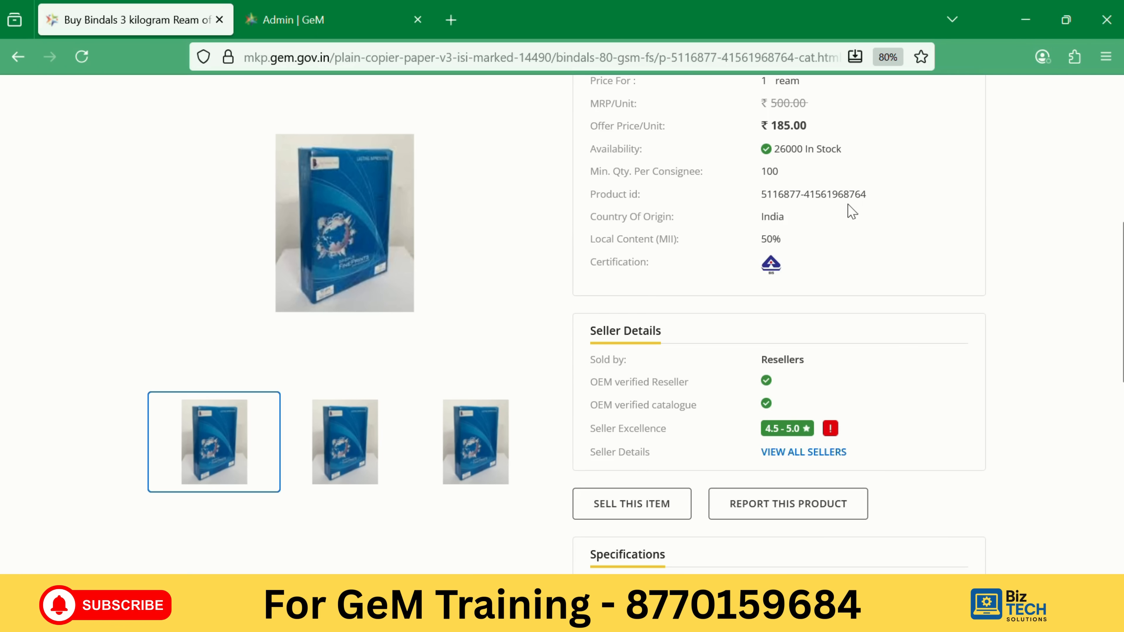
pyautogui.click(295, 22)
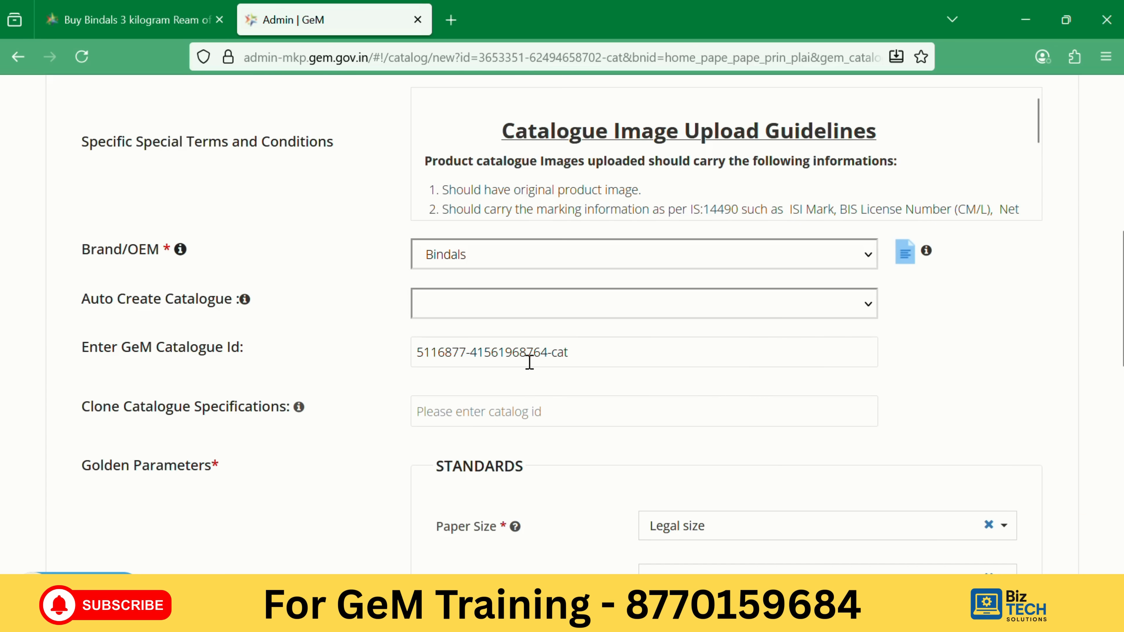
pyautogui.scroll(-2, 442, 357)
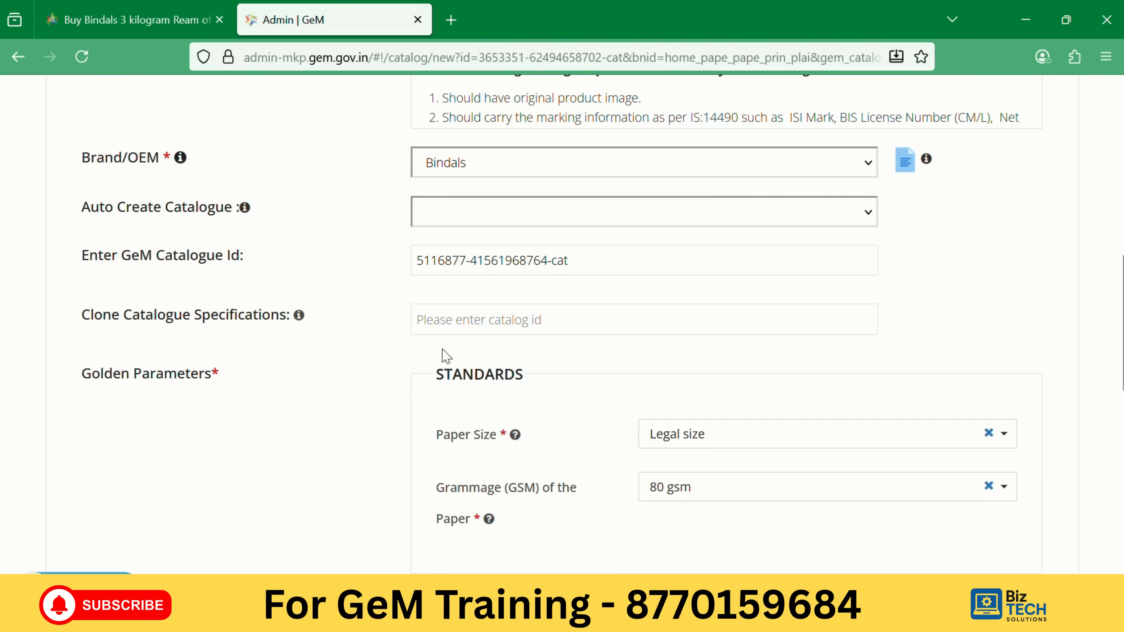
pyautogui.scroll(-6, 552, 360)
pyautogui.scroll(-3, 552, 360)
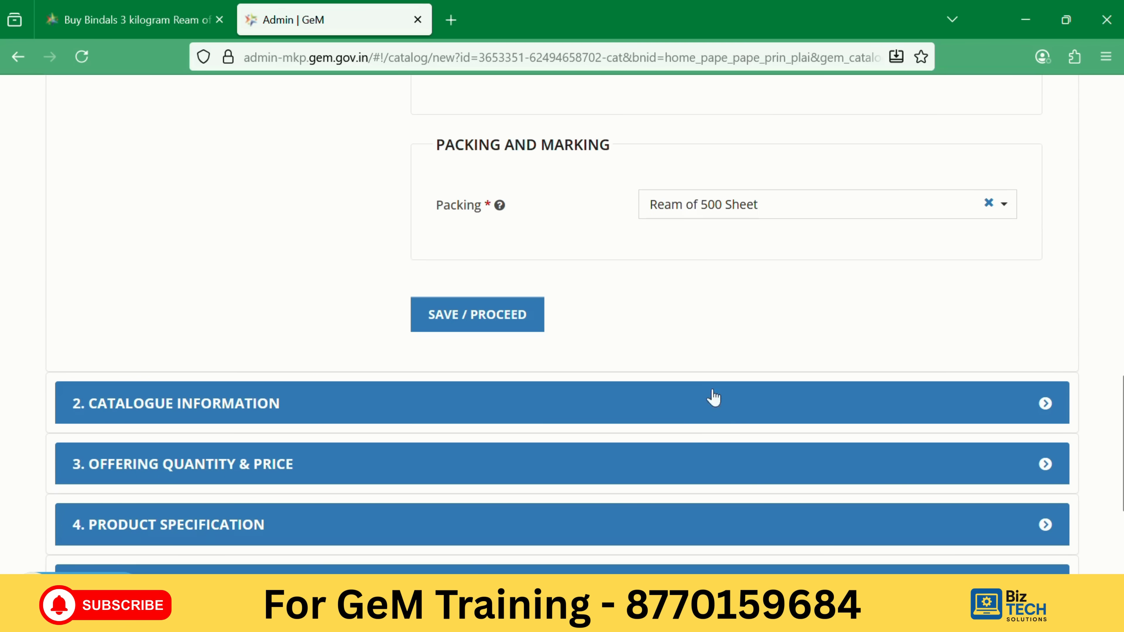
pyautogui.scroll(-5, 710, 407)
pyautogui.scroll(9, 664, 377)
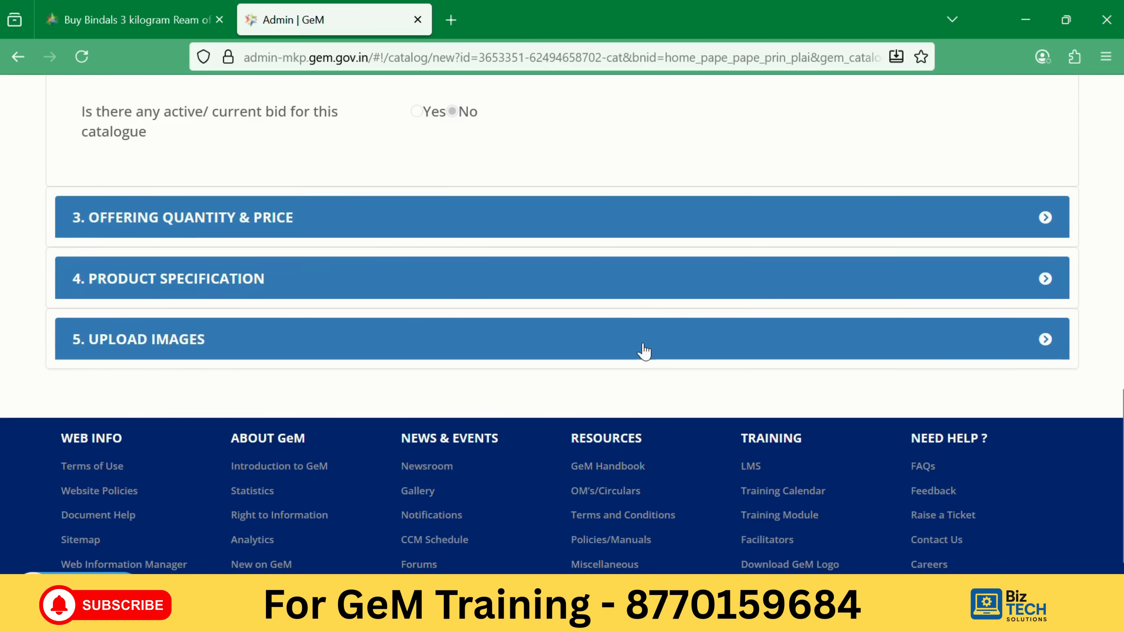
# Expand the Offering Quantity & Price section and select the SKU field for entry.
pyautogui.scroll(3, 592, 403)
pyautogui.scroll(2, 595, 406)
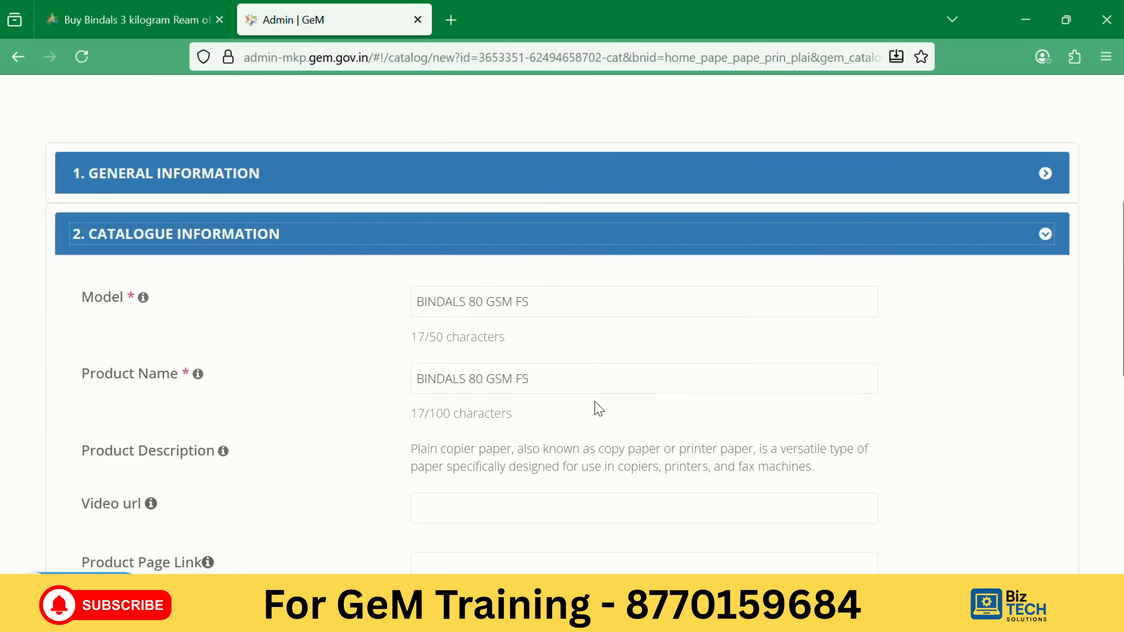
pyautogui.scroll(-6, 597, 409)
pyautogui.scroll(5, 602, 424)
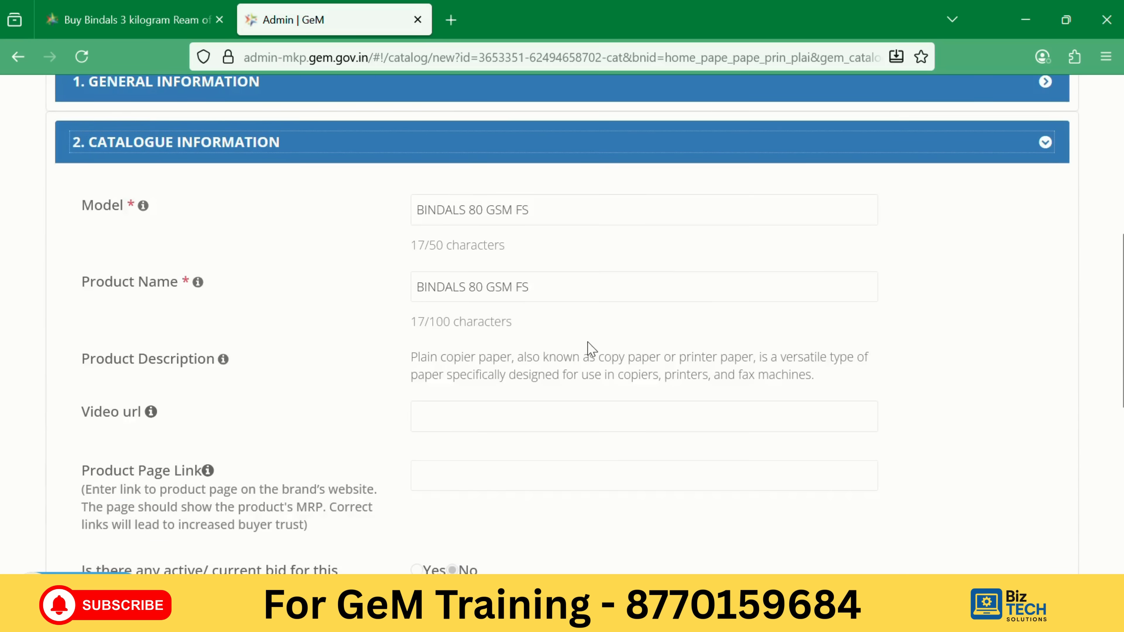
pyautogui.scroll(-5, 592, 343)
pyautogui.click(570, 398)
pyautogui.scroll(5, 367, 326)
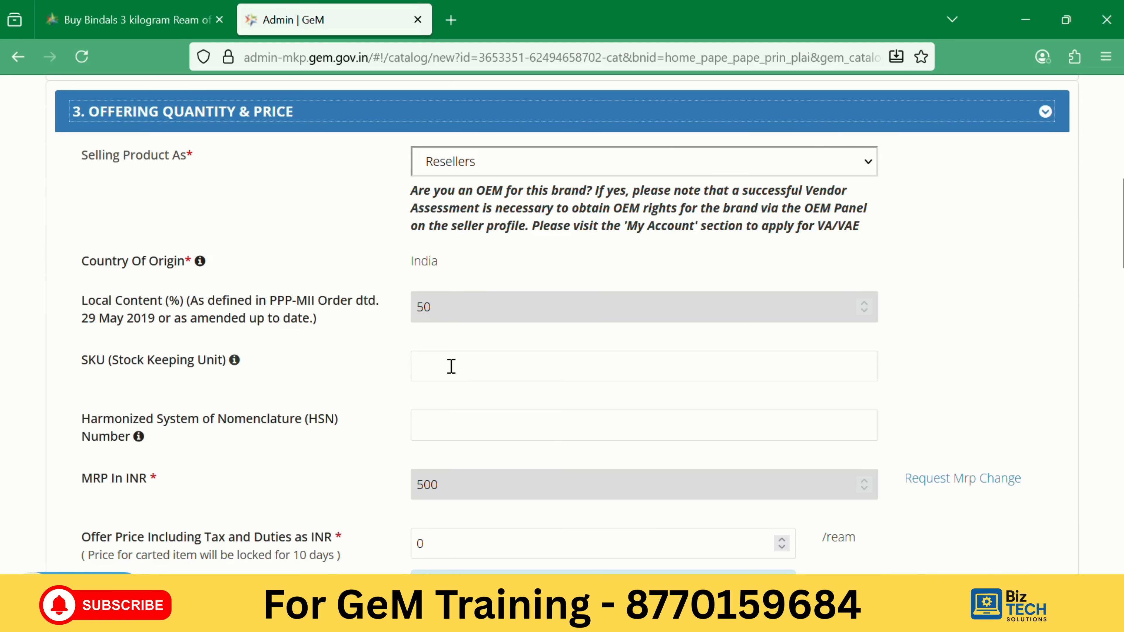
pyautogui.click(467, 372)
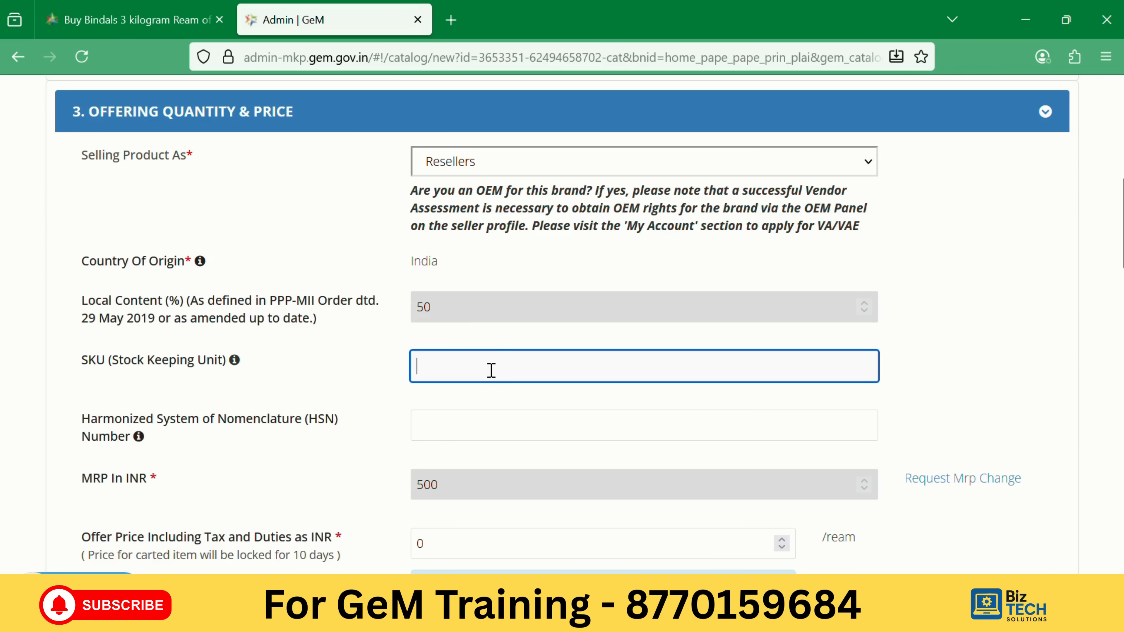
# Enter 10 as the SKU.
pyautogui.write('10')
pyautogui.scroll(-2, 438, 416)
pyautogui.scroll(-2, 373, 349)
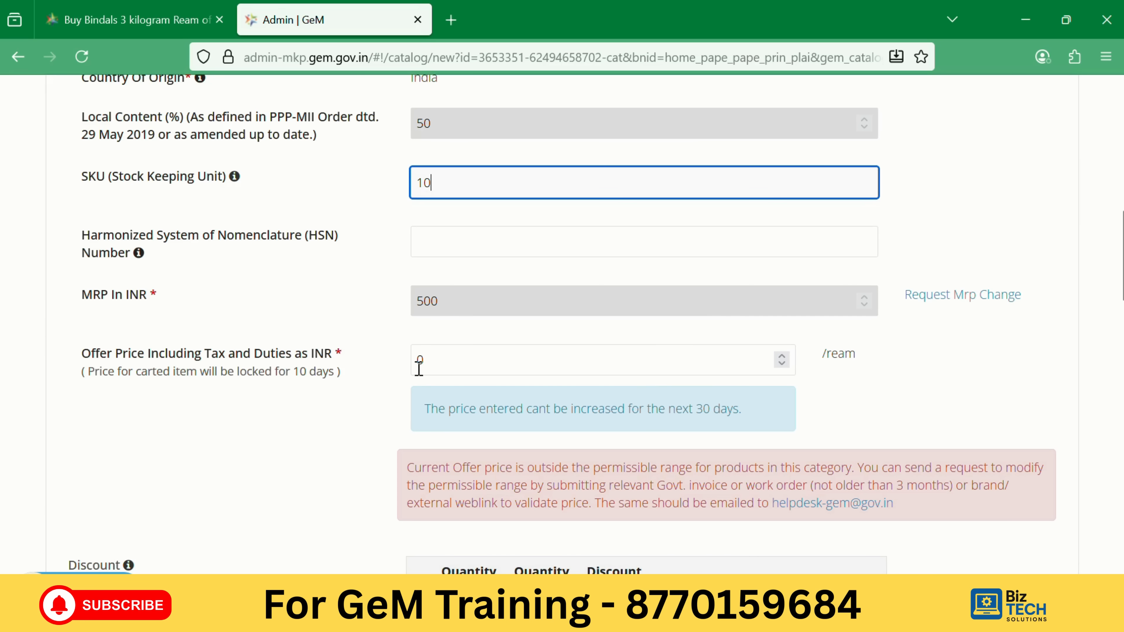
# Set the offer price including tax and duties to ₹445 per ream, 11% below MRP.
pyautogui.doubleClick(443, 356)
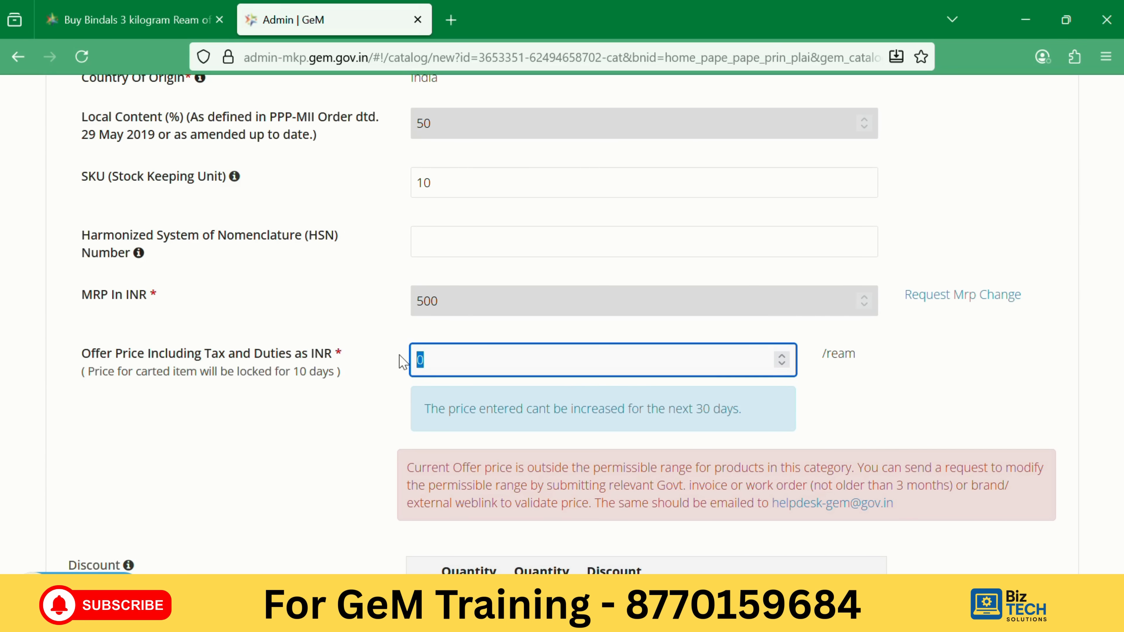
pyautogui.write('490')
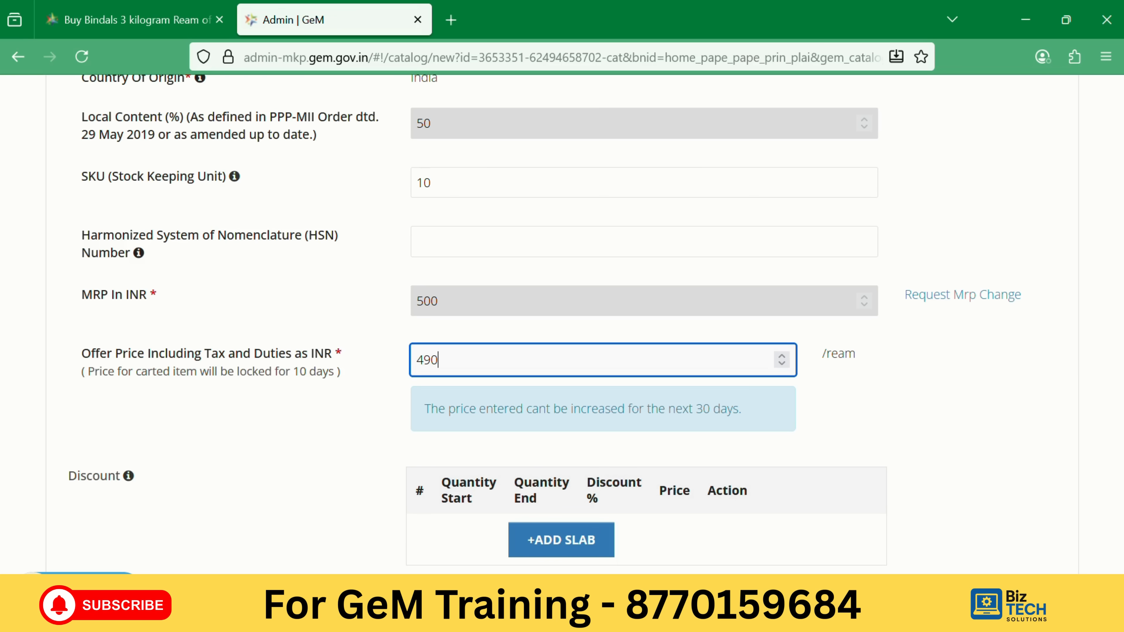
pyautogui.click(933, 403)
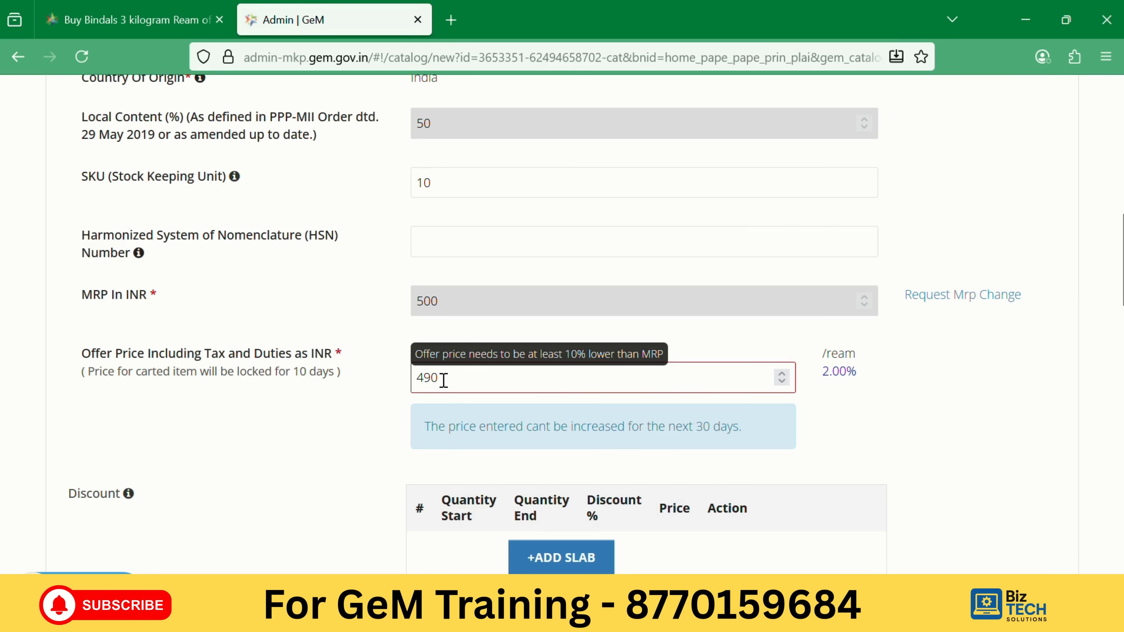
pyautogui.moveTo(444, 380); pyautogui.dragTo(423, 379)
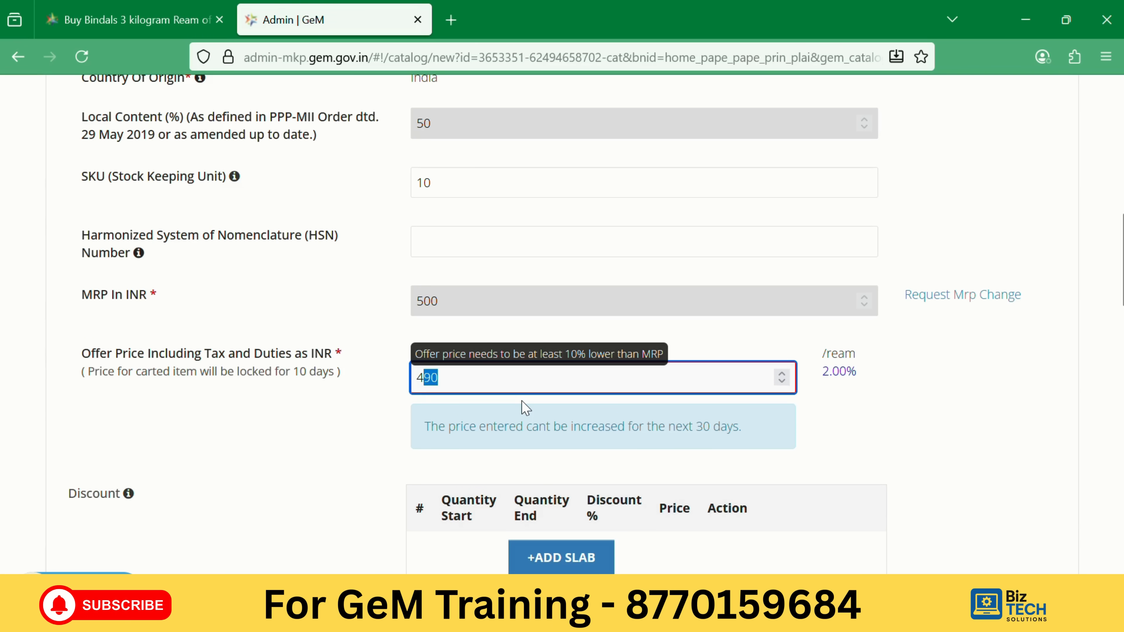
pyautogui.write('50')
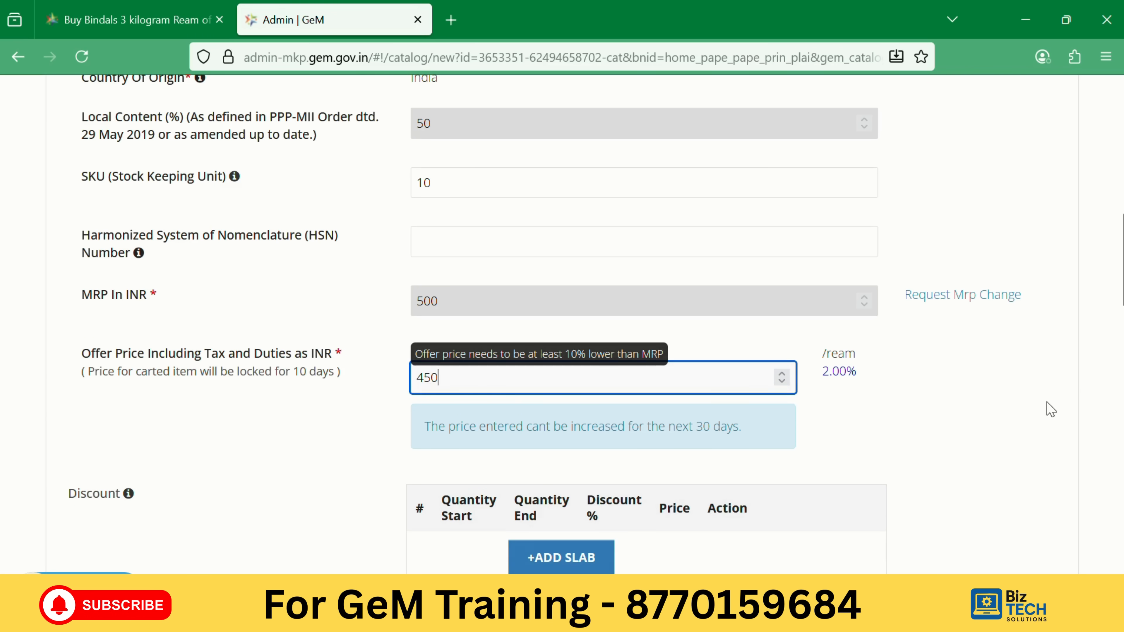
pyautogui.click(1051, 409)
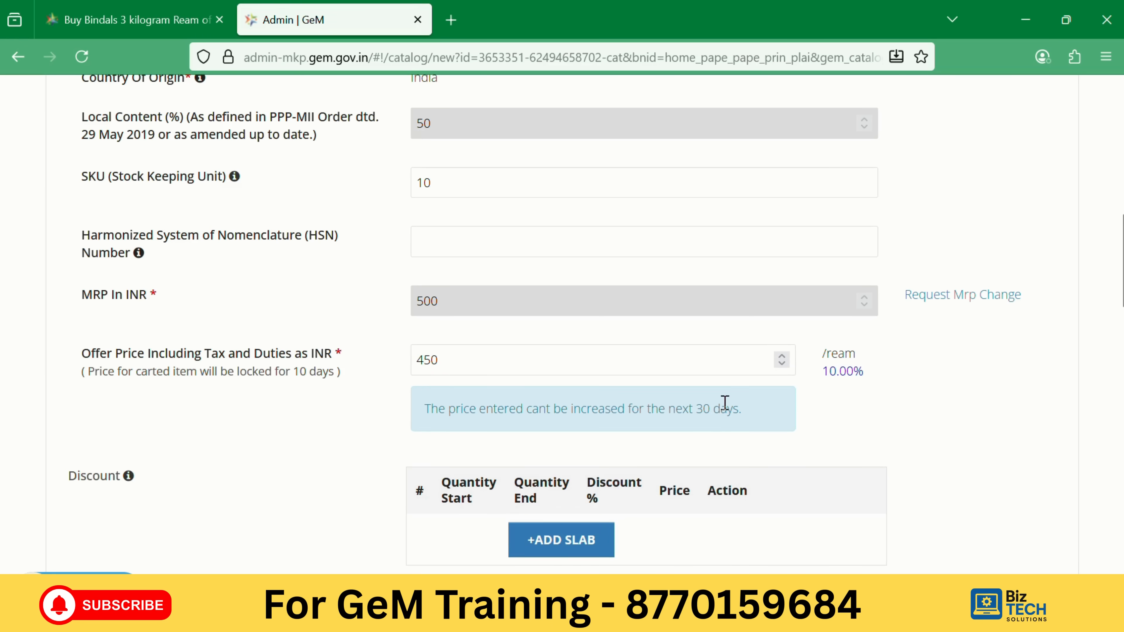
pyautogui.click(455, 358)
pyautogui.press('BackSpace')
pyautogui.press('BackSpace')
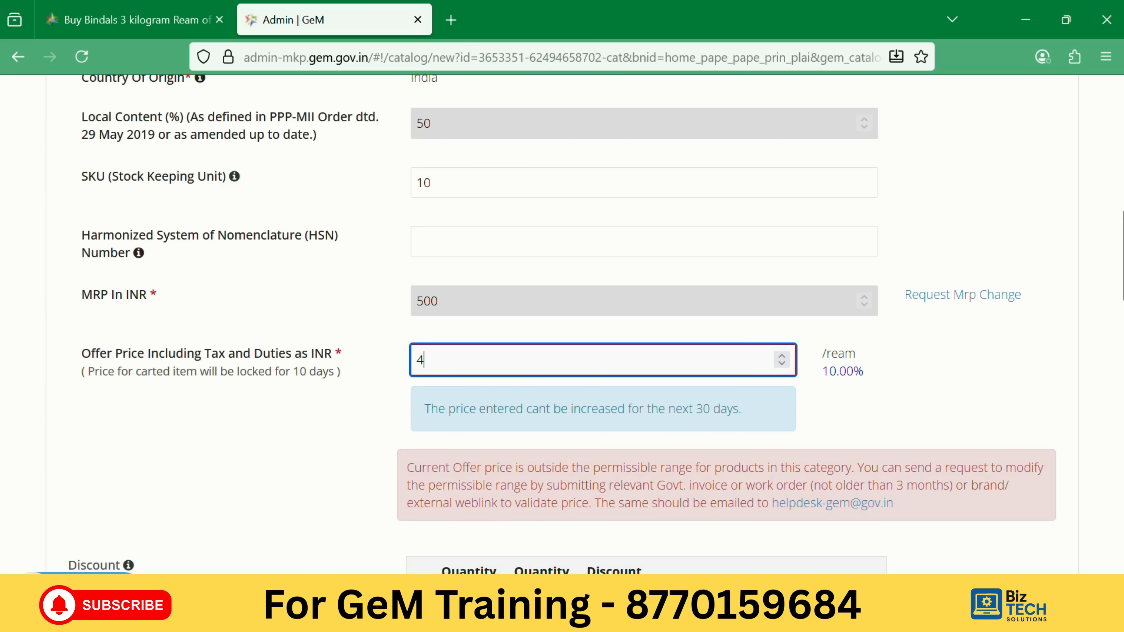
pyautogui.write('45')
pyautogui.click(951, 382)
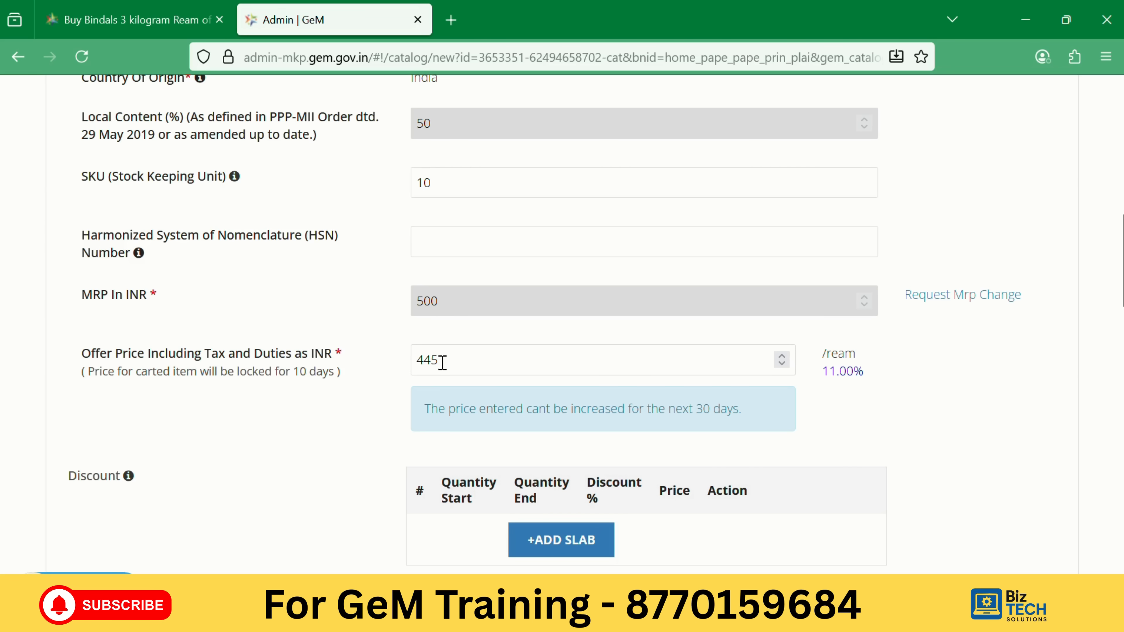
pyautogui.scroll(-4, 642, 389)
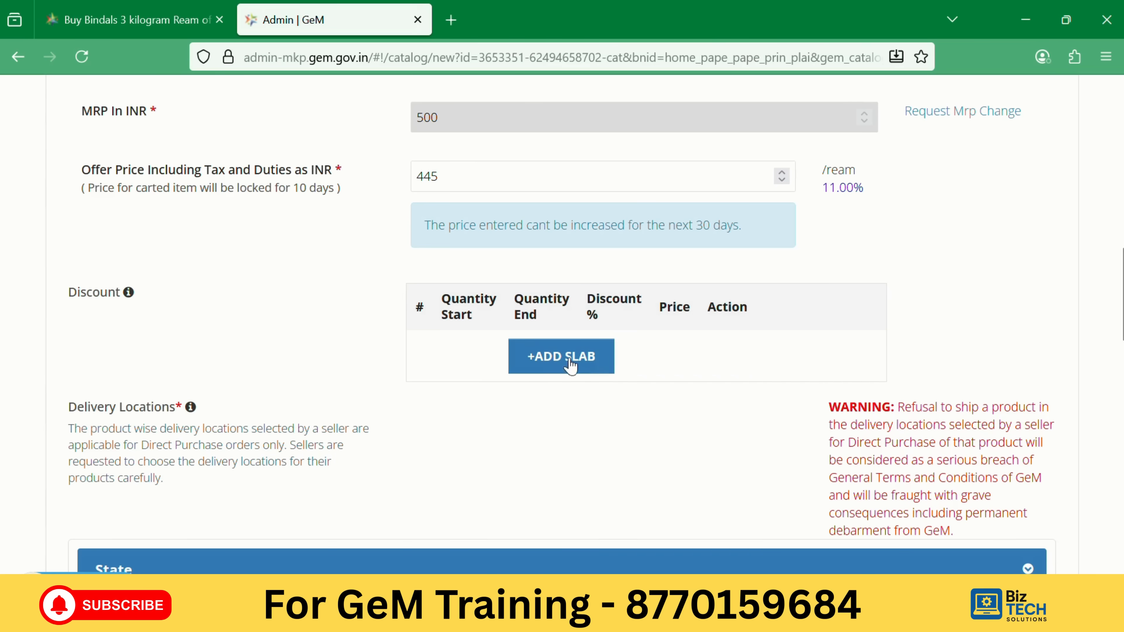
# Add a new discount slab row and raise the SKU to 1000.
pyautogui.click(590, 354)
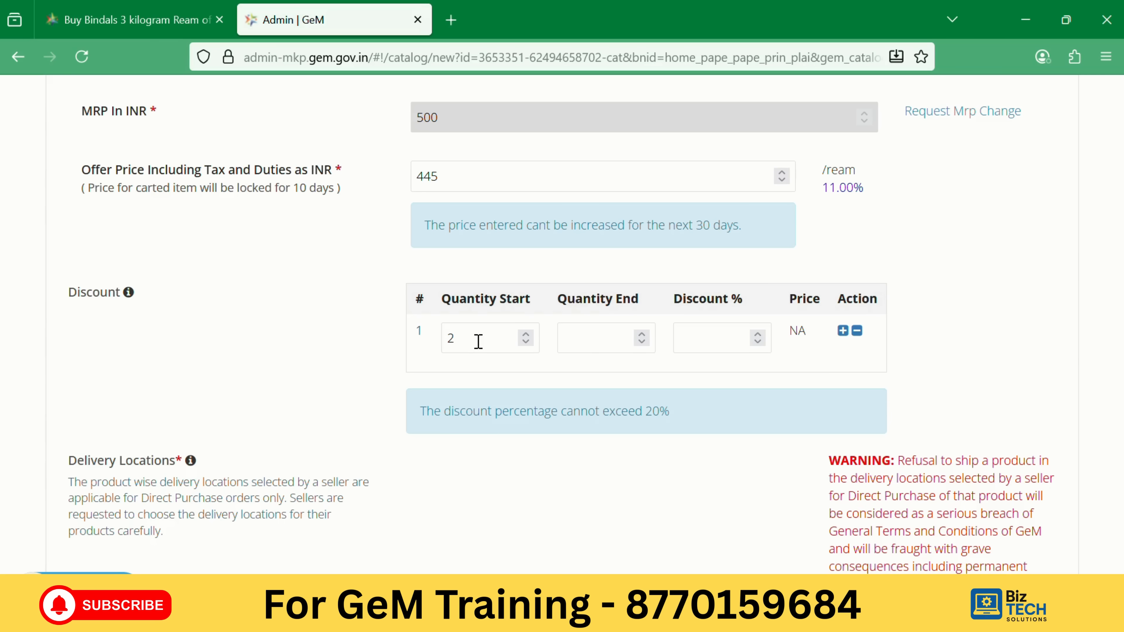
pyautogui.click(469, 341)
pyautogui.press('BackSpace')
pyautogui.scroll(7, 446, 402)
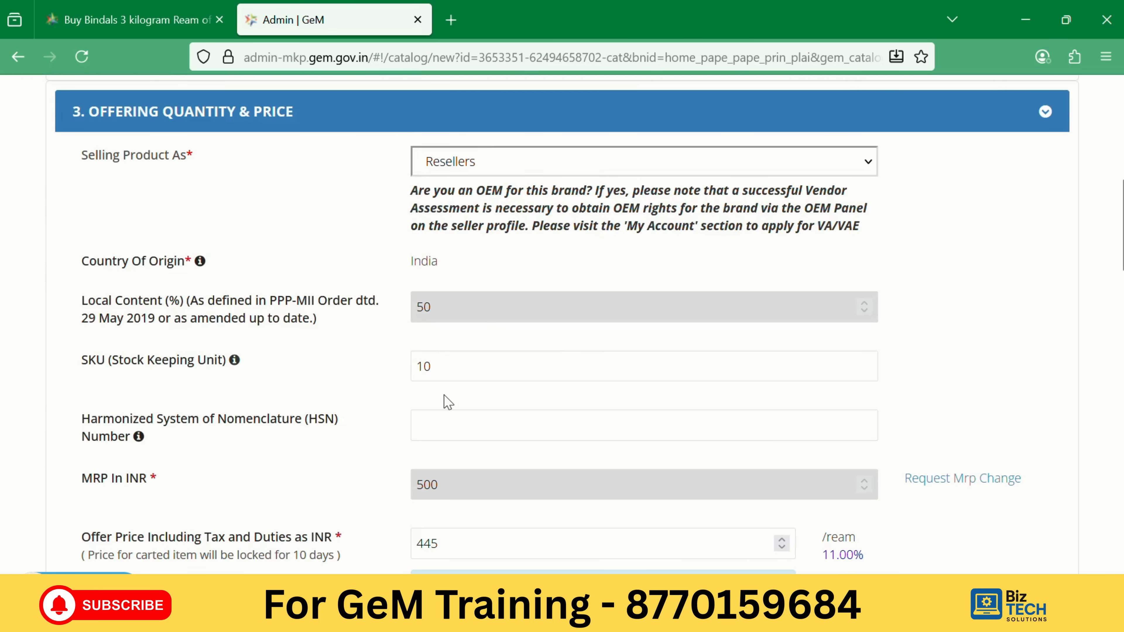
pyautogui.scroll(-4, 428, 338)
pyautogui.scroll(2, 424, 278)
pyautogui.click(442, 279)
pyautogui.write('00')
pyautogui.scroll(-5, 334, 254)
# Give the slab quantities 100 to 500 with a 5% discount, pricing it at ₹422.75.
pyautogui.click(481, 340)
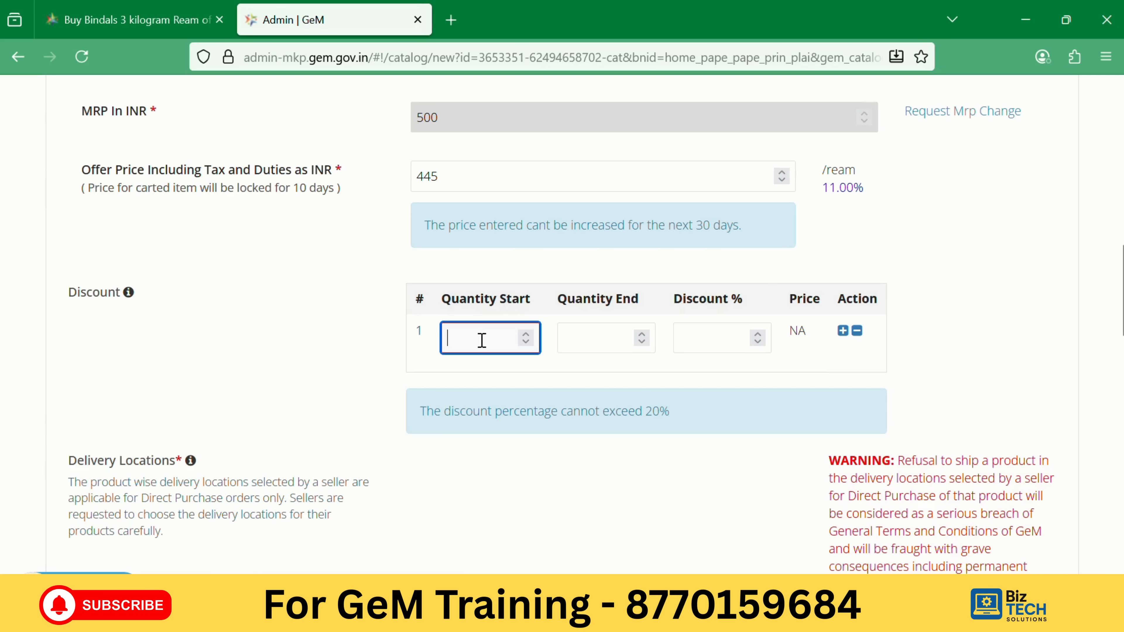
pyautogui.write('100')
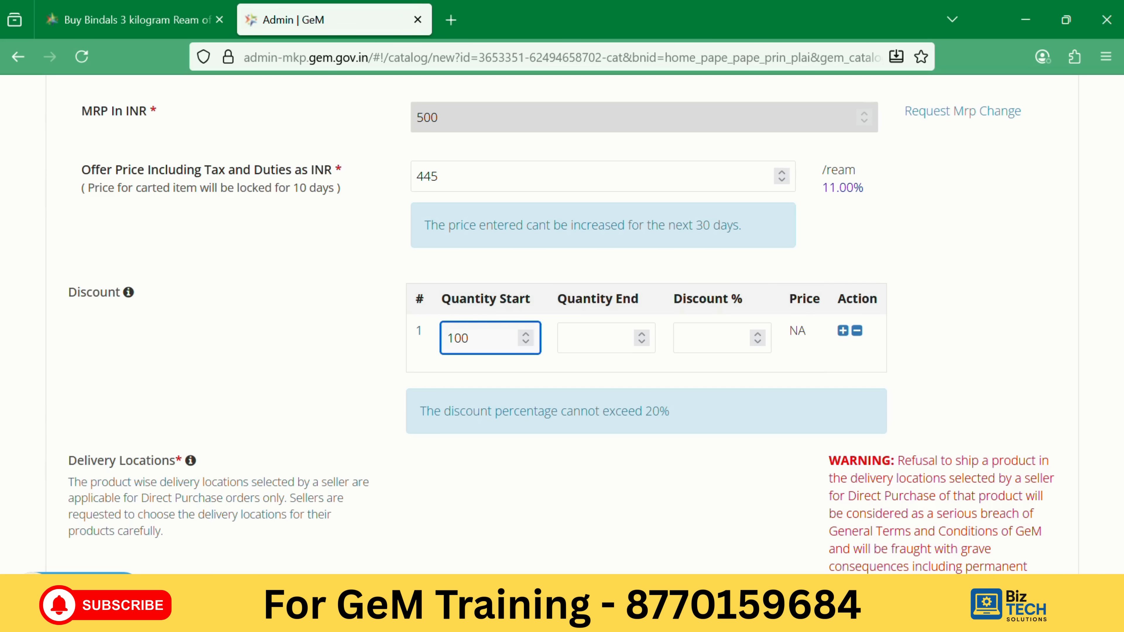
pyautogui.press('Tab')
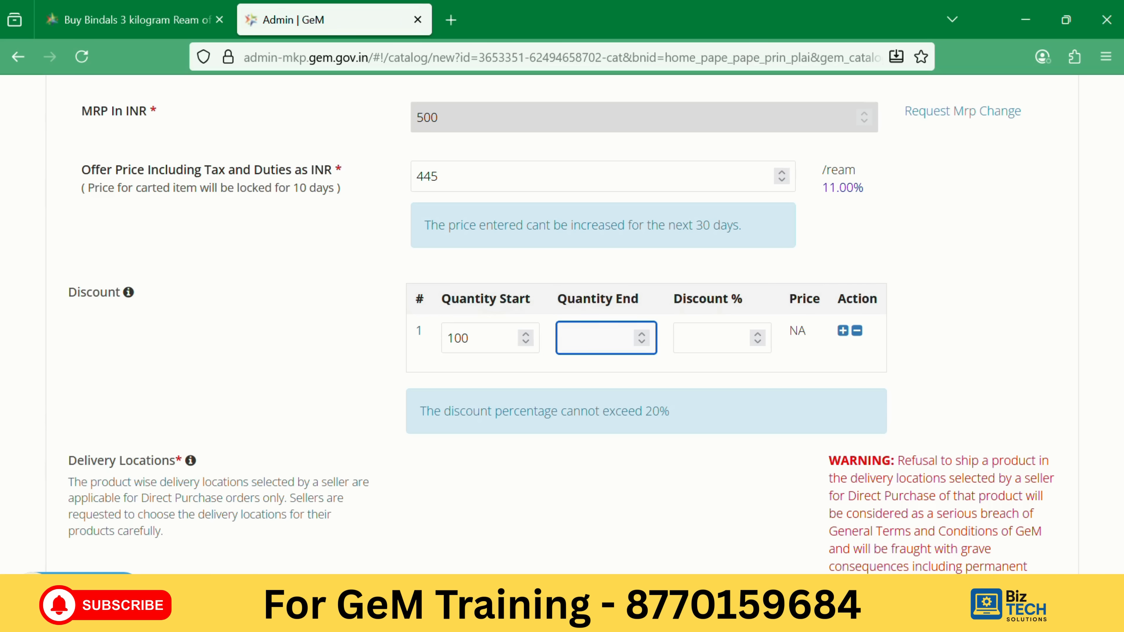
pyautogui.write('500')
pyautogui.click(700, 336)
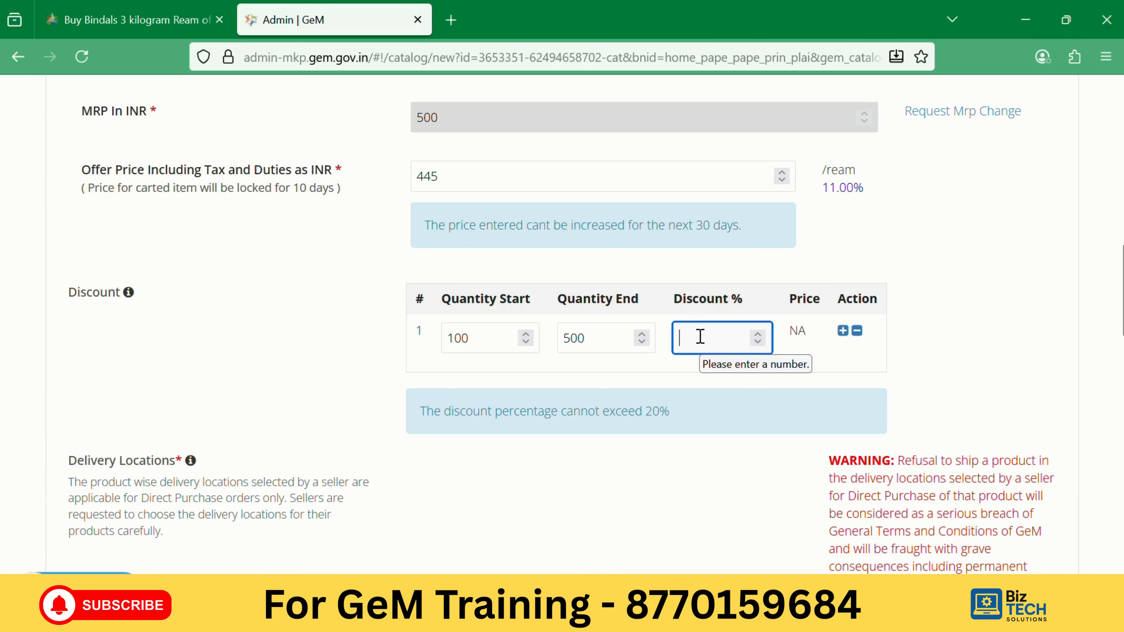
pyautogui.write('15')
pyautogui.click(944, 332)
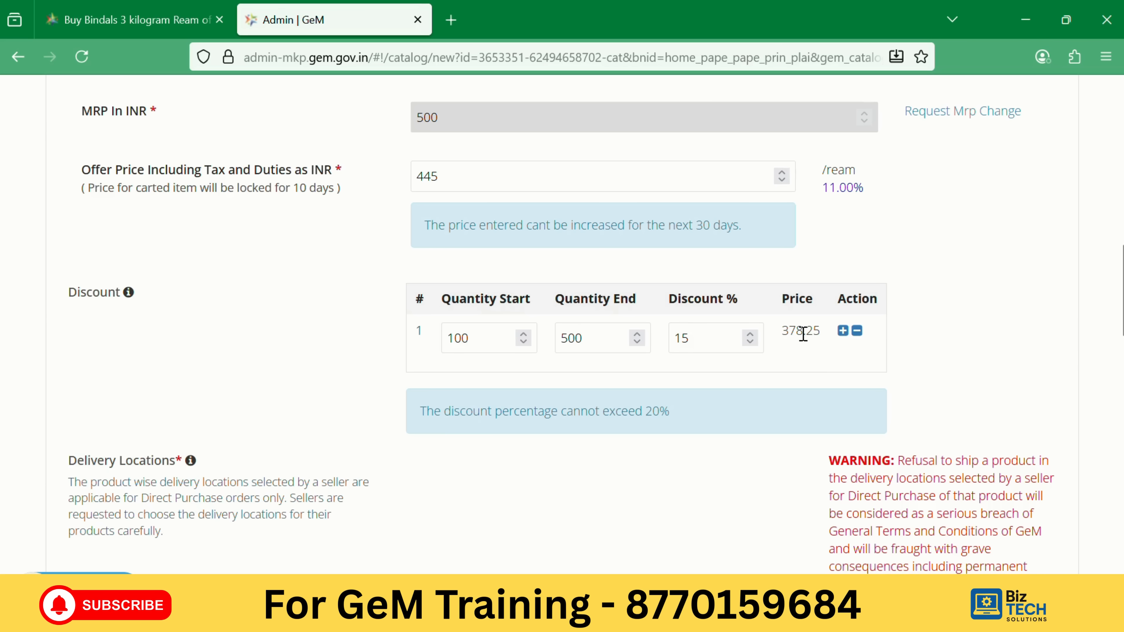
pyautogui.click(693, 336)
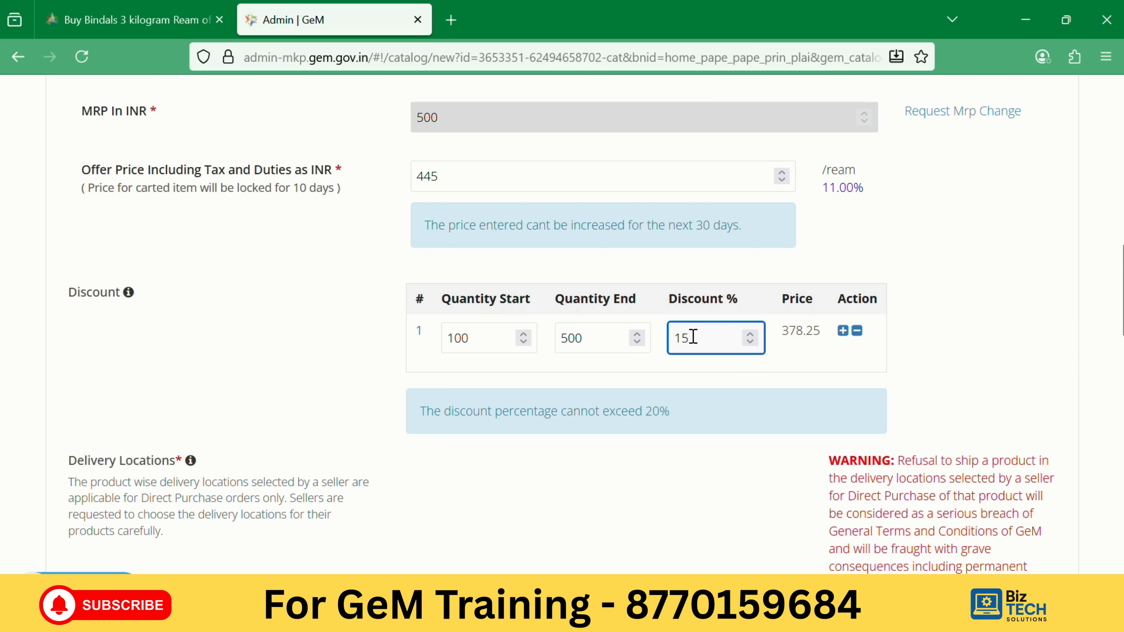
pyautogui.press('BackSpace')
pyautogui.press('BackSpace')
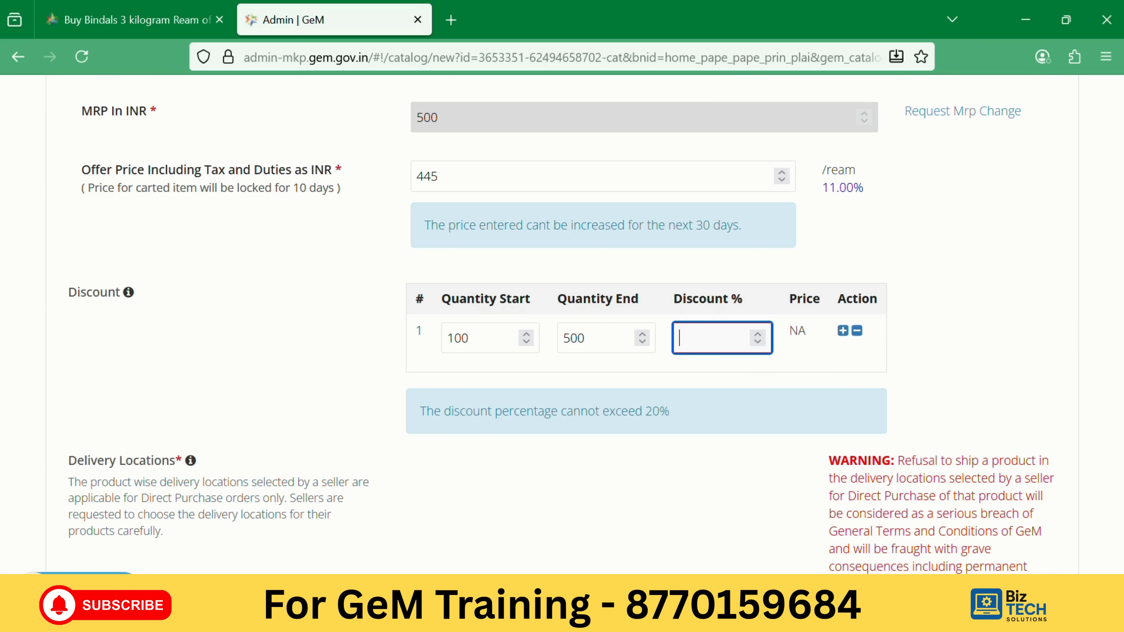
pyautogui.write('5')
pyautogui.click(1001, 309)
pyautogui.scroll(4, 313, 199)
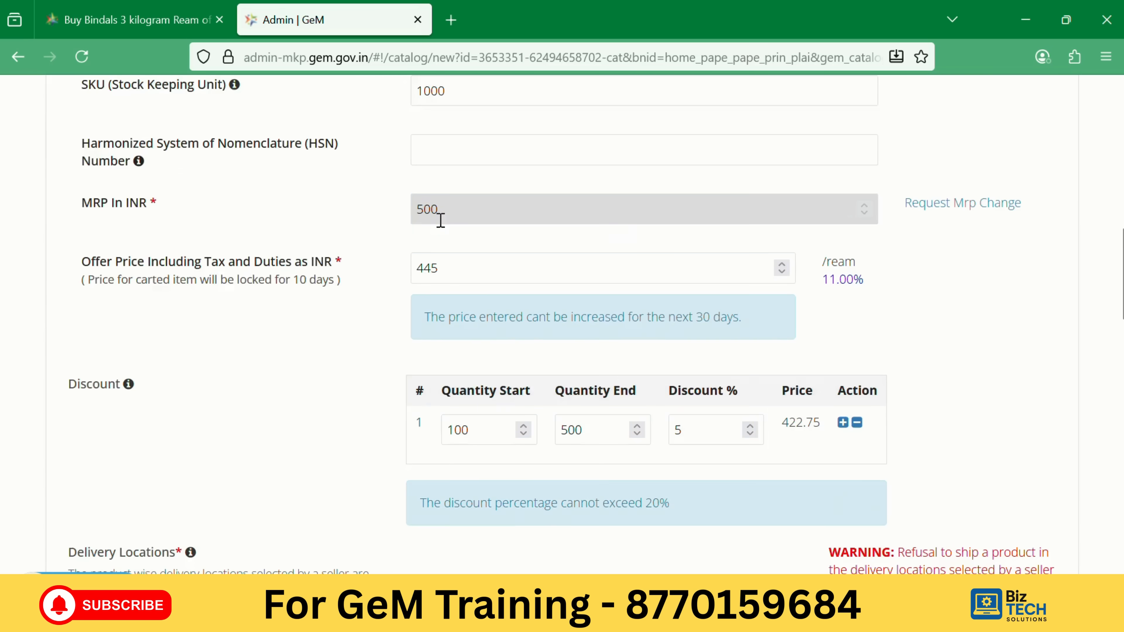
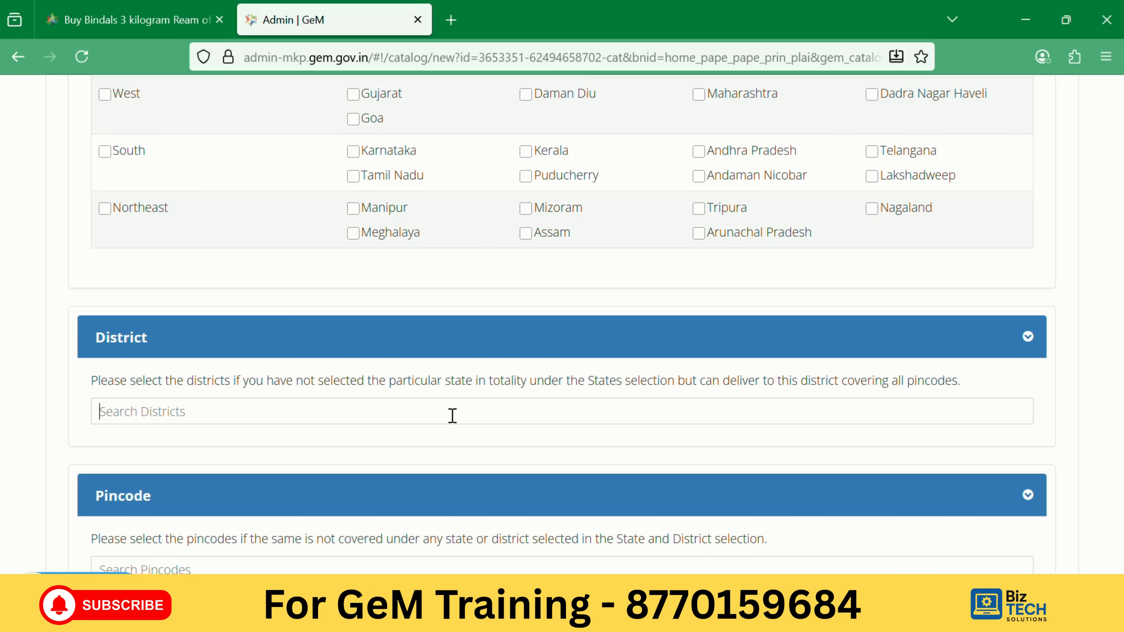
# Add pincode 450331, East Nimar, as a delivery area.
pyautogui.write('450331')
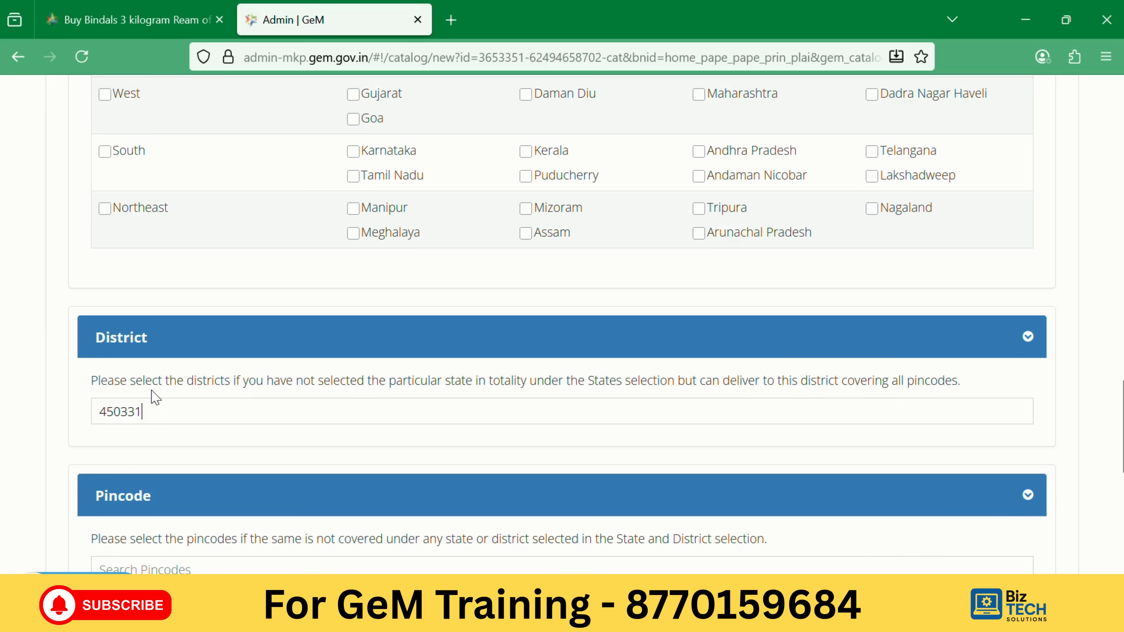
pyautogui.press('BackSpace')
pyautogui.press('BackSpace')
pyautogui.press('BackSpace')
pyautogui.press('BackSpace')
pyautogui.press('BackSpace')
pyautogui.press('BackSpace')
pyautogui.write('450331')
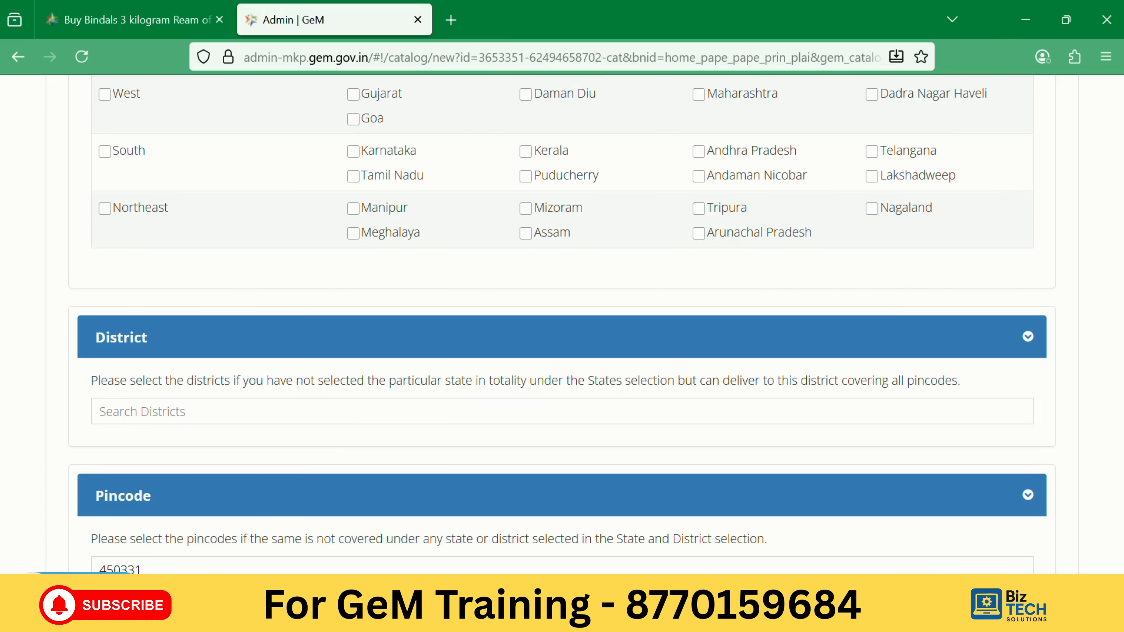
pyautogui.scroll(-4, 203, 509)
pyautogui.click(168, 409)
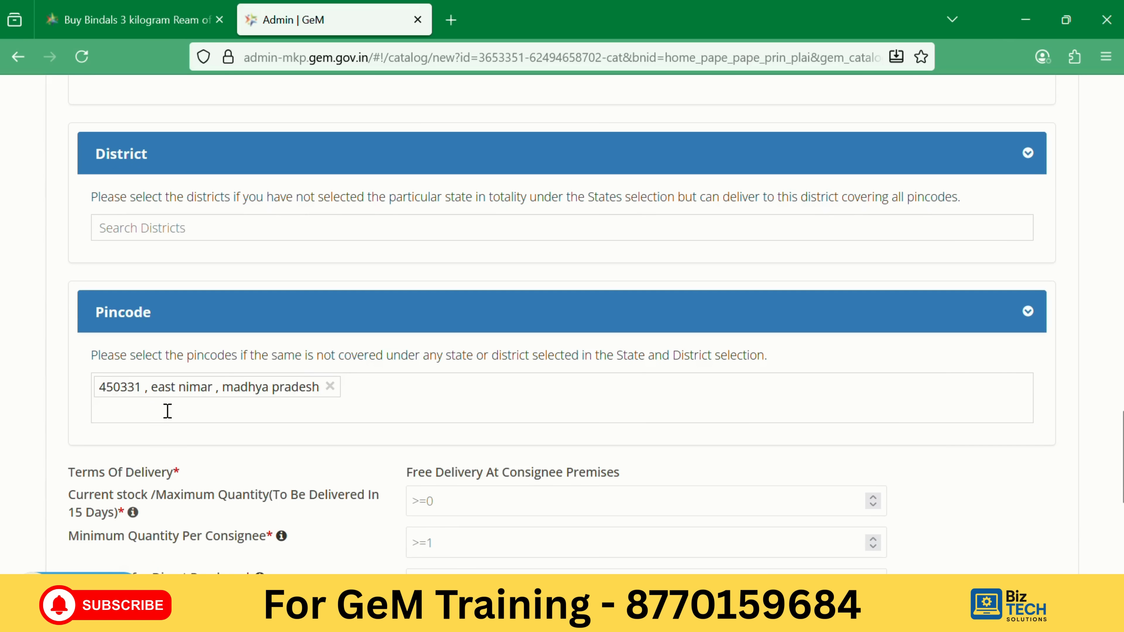
# Add Ujjain, Madhya Pradesh as a delivery district.
pyautogui.click(162, 229)
pyautogui.write('ujj')
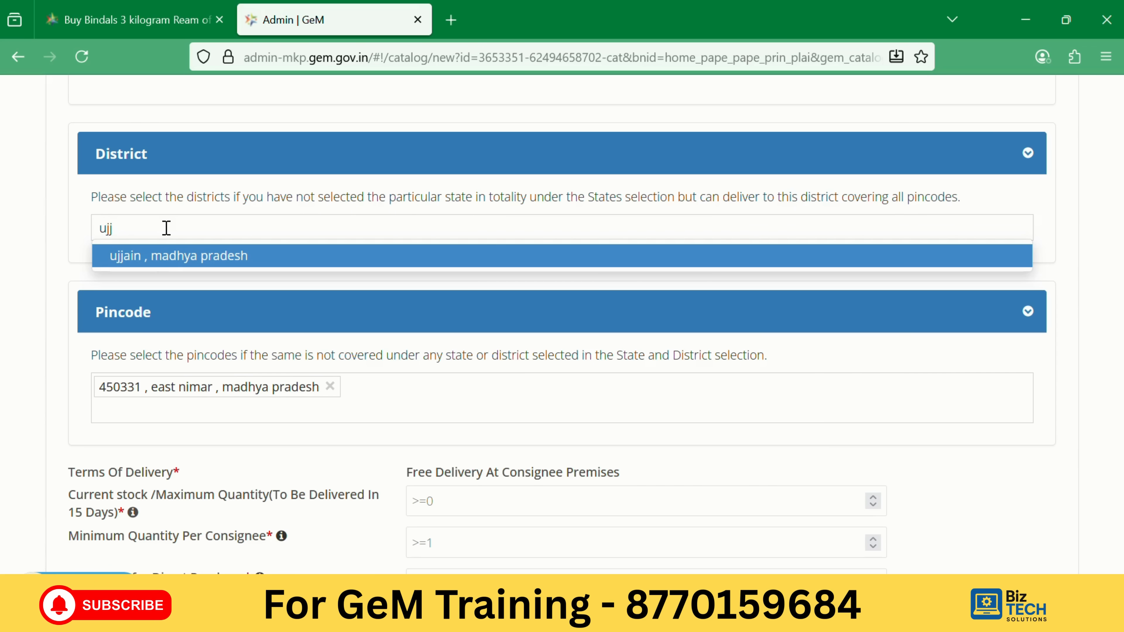
pyautogui.click(168, 257)
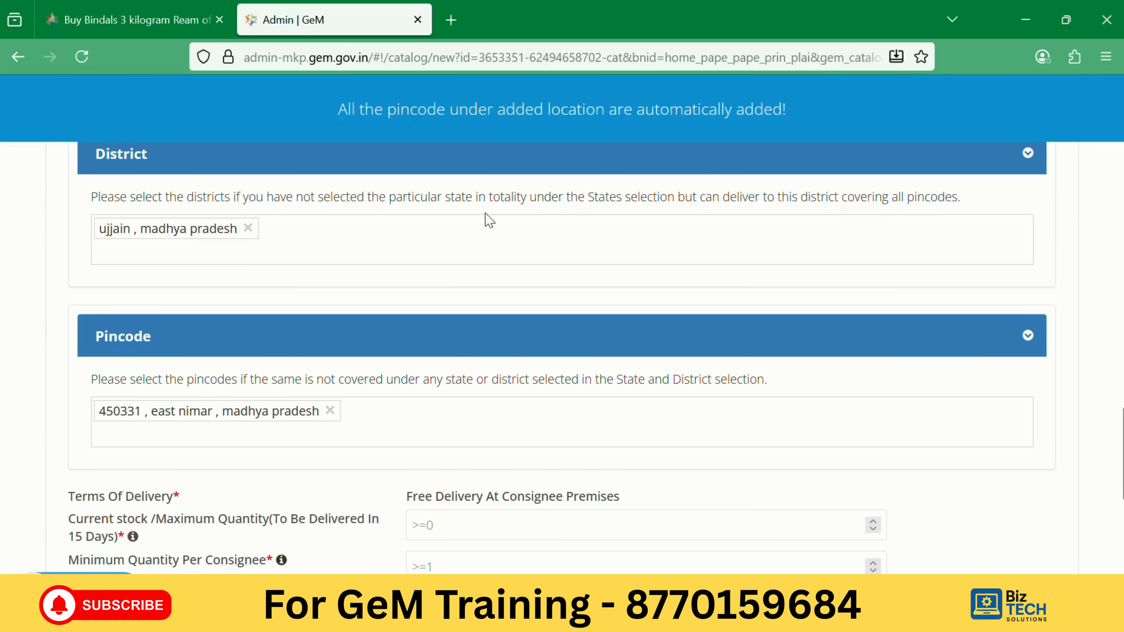
pyautogui.scroll(5, 431, 250)
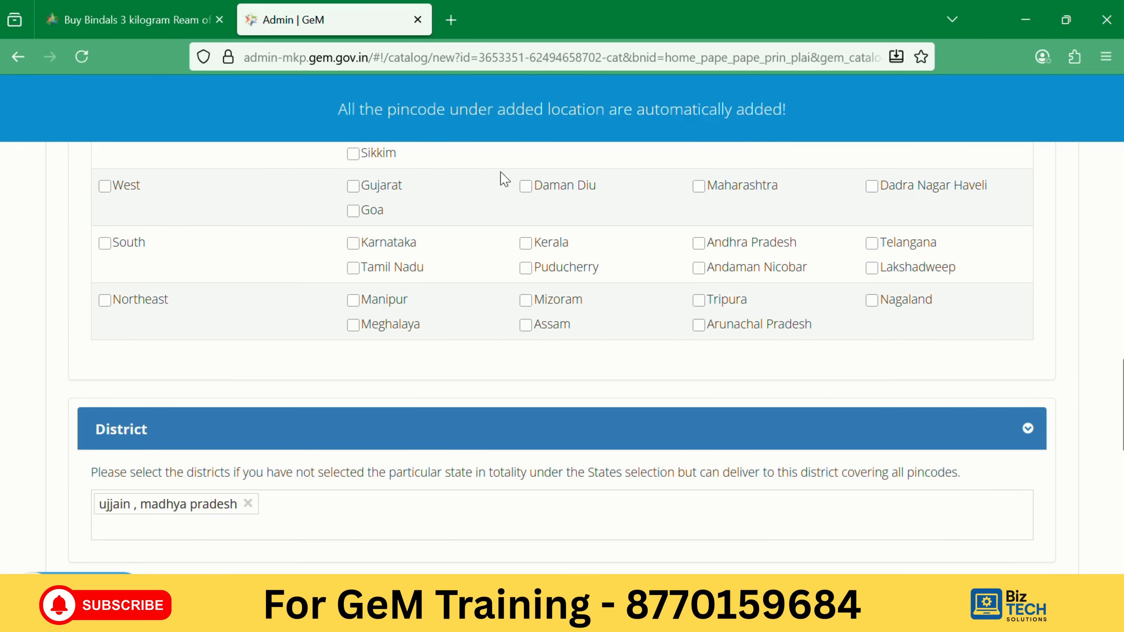
pyautogui.scroll(-3, 534, 203)
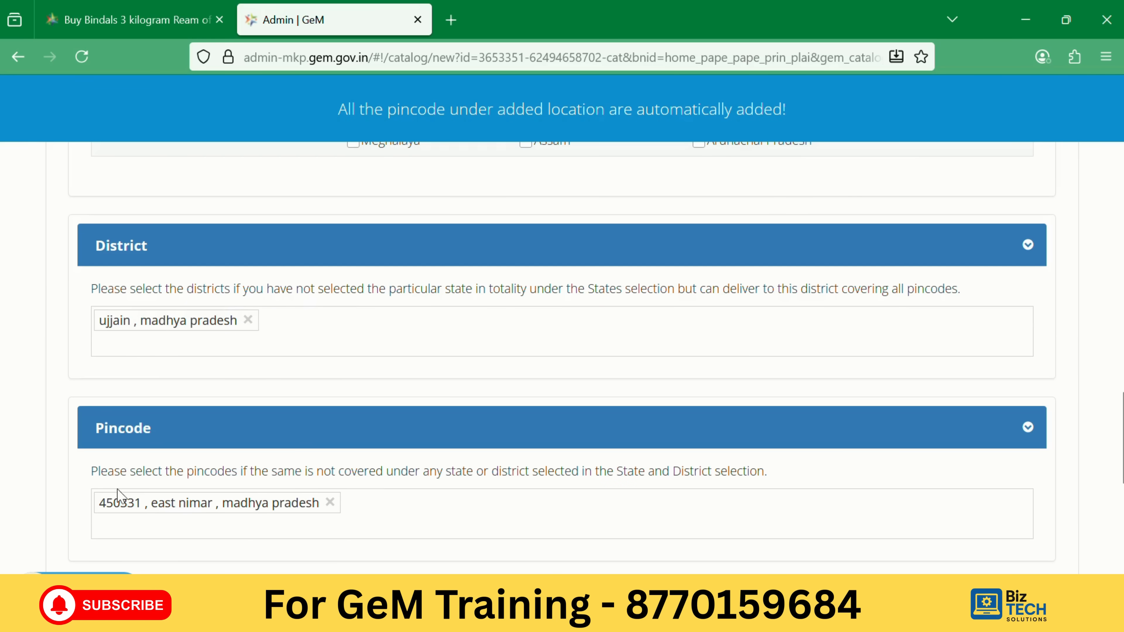
pyautogui.scroll(-3, 385, 506)
# Set current stock to 10 and minimum quantity per consignee to 5.
pyautogui.scroll(-2, 384, 506)
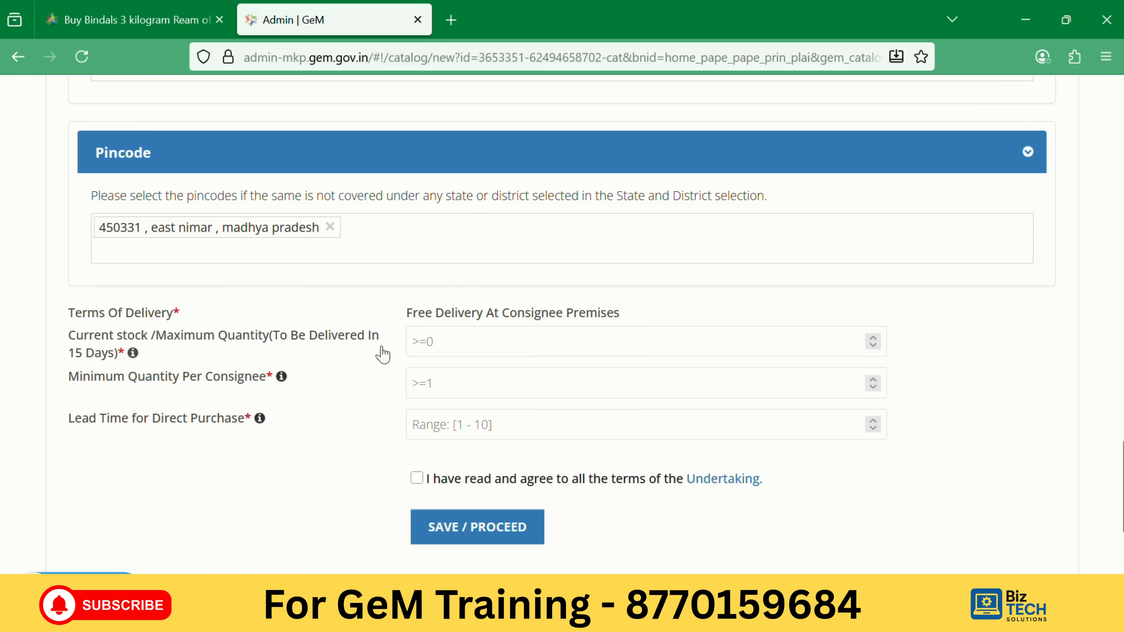
pyautogui.click(442, 346)
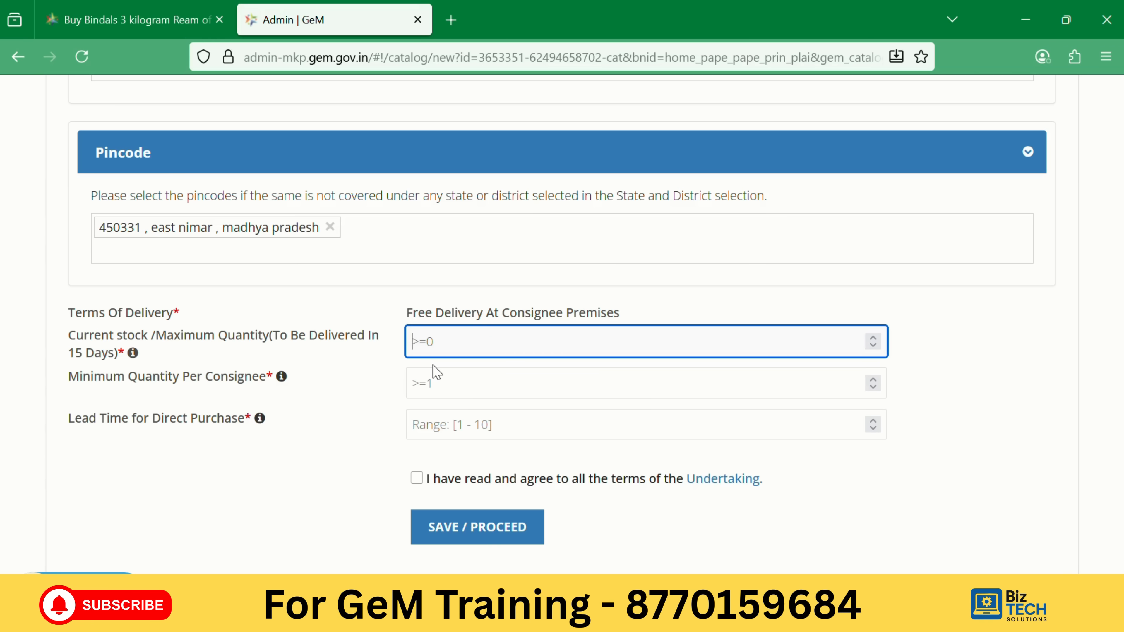
pyautogui.write('10')
pyautogui.click(412, 383)
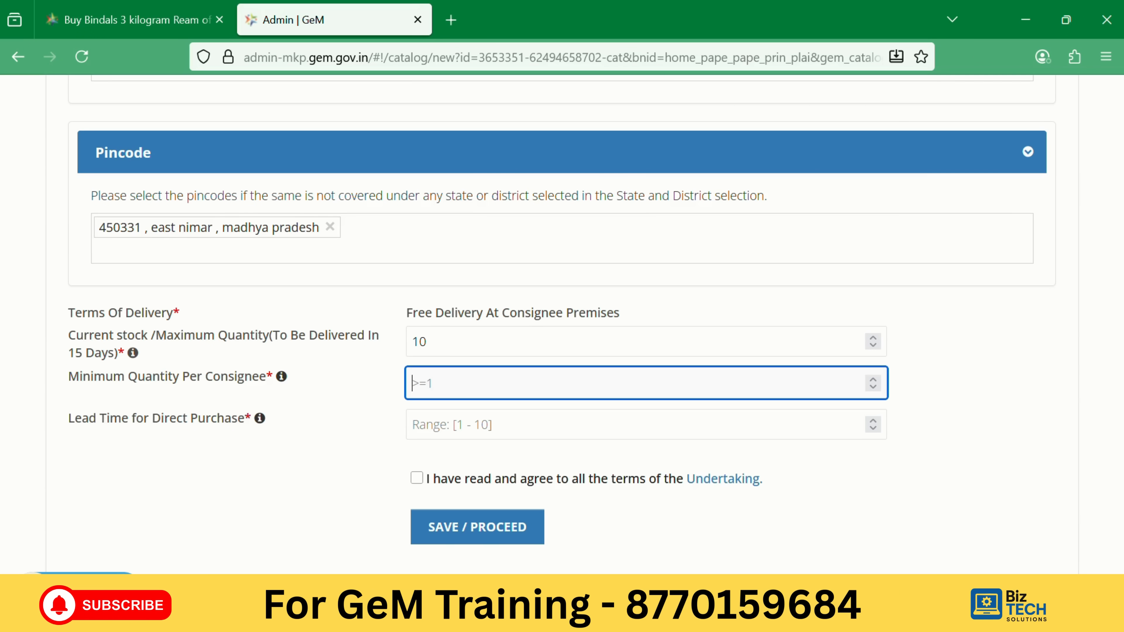
pyautogui.write('1')
pyautogui.press('BackSpace')
pyautogui.write('5')
pyautogui.click(357, 389)
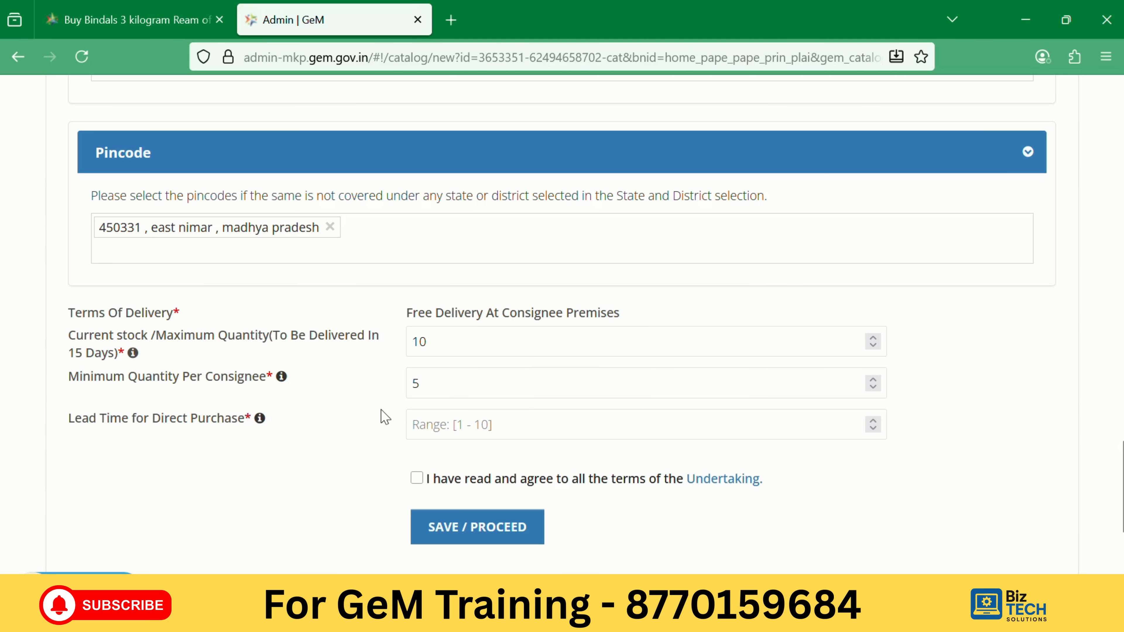
# Set lead time for direct purchase to 10 and tick the chain-documents undertaking.
pyautogui.click(462, 431)
pyautogui.scroll(-2, 473, 412)
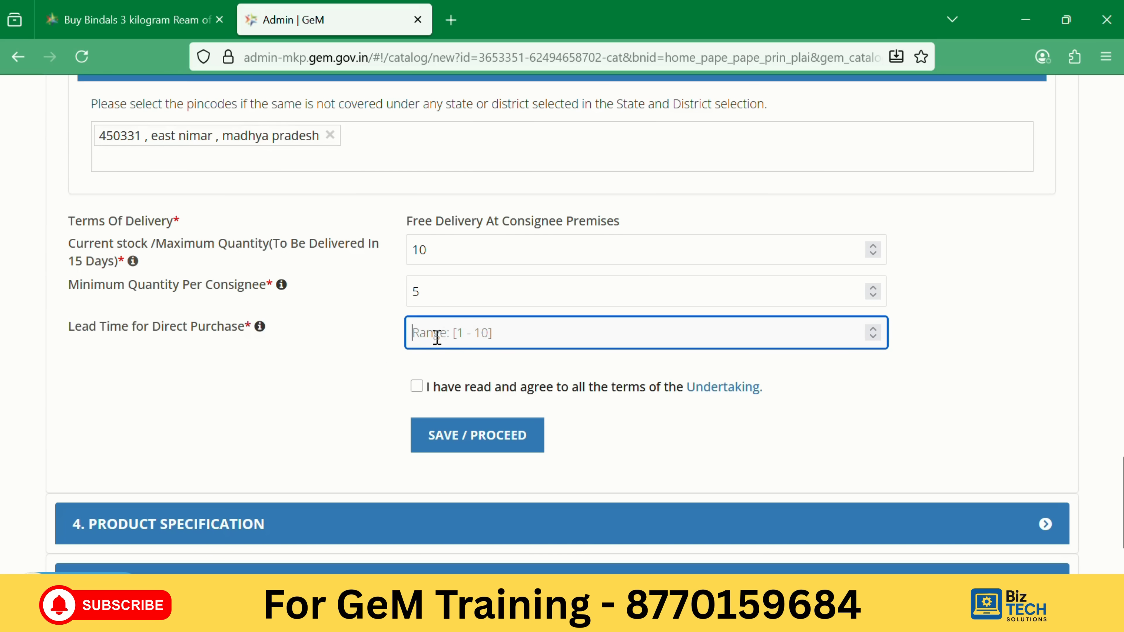
pyautogui.write('1')
pyautogui.press('BackSpace')
pyautogui.press('BackSpace')
pyautogui.write('10')
pyautogui.click(417, 387)
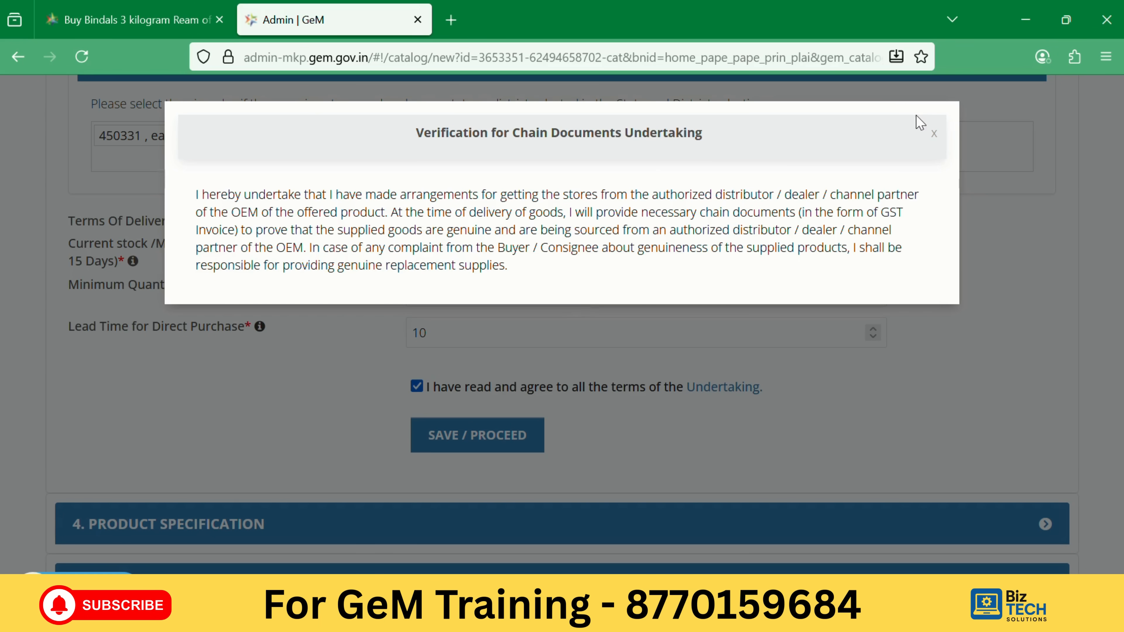
# Dismiss the chain-documents notice and save the quantity and price section with SAVE / PROCEED.
pyautogui.click(935, 138)
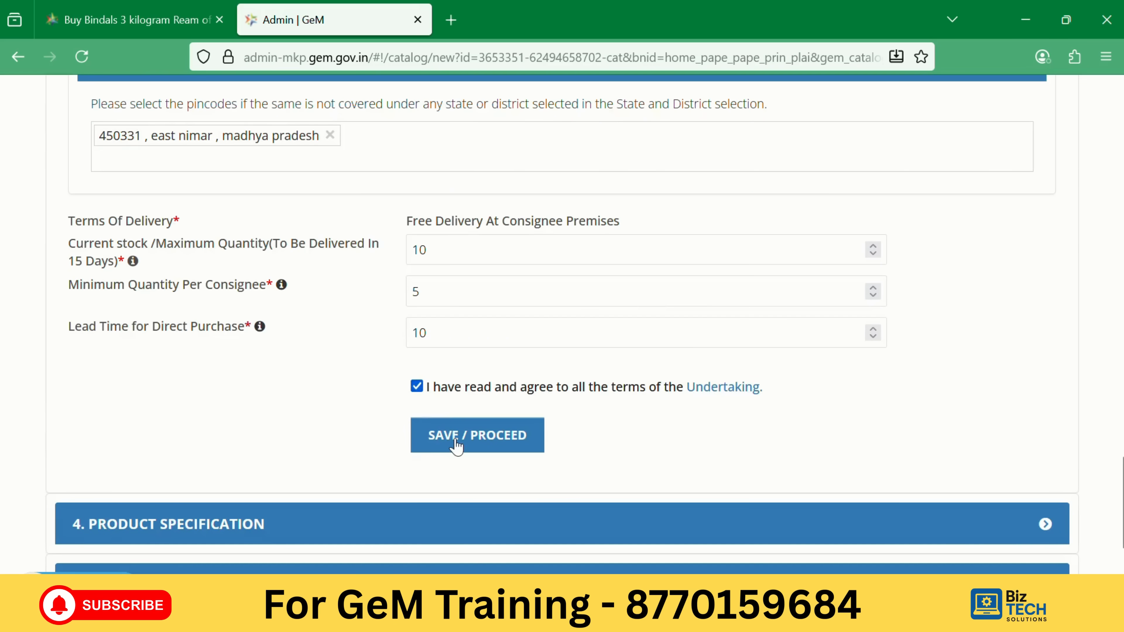
pyautogui.click(452, 437)
pyautogui.scroll(8, 575, 306)
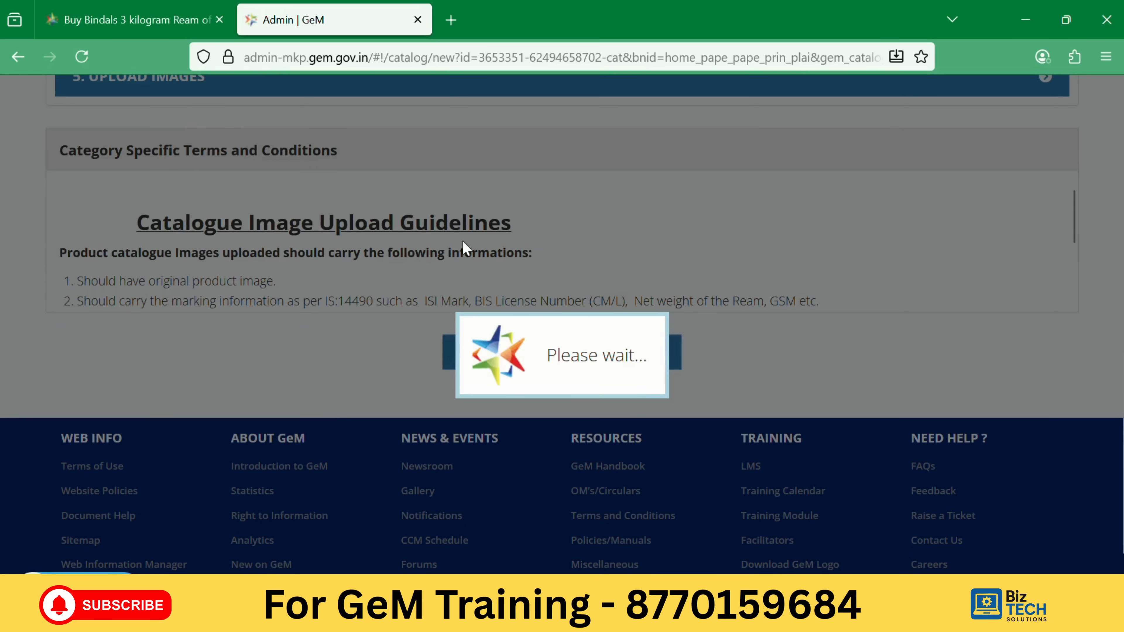
pyautogui.scroll(-4, 454, 288)
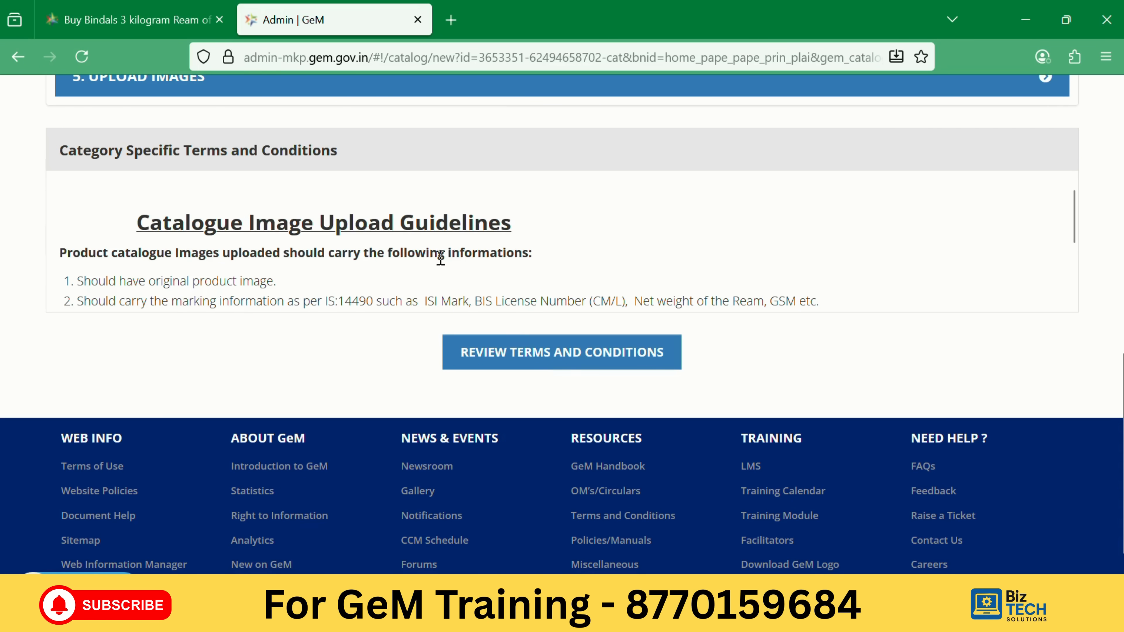
pyautogui.scroll(4, 438, 265)
pyautogui.scroll(-2, 443, 283)
pyautogui.scroll(2, 479, 286)
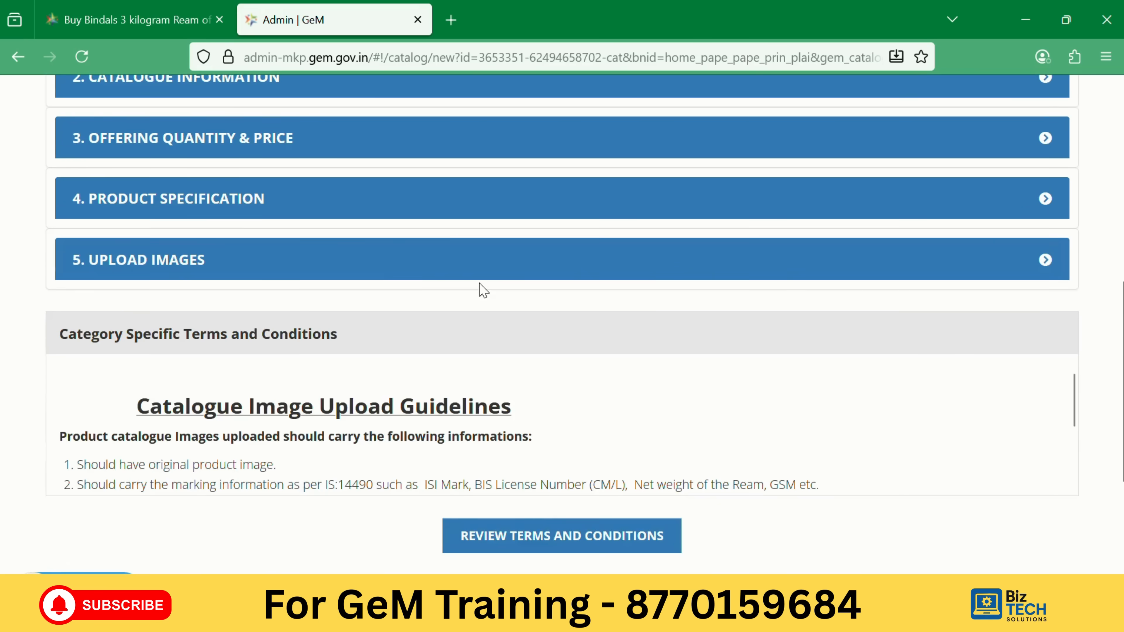
pyautogui.scroll(-4, 479, 286)
# Review the GeM terms and conditions, then tick the 'I have read and agreed' declaration.
pyautogui.click(535, 350)
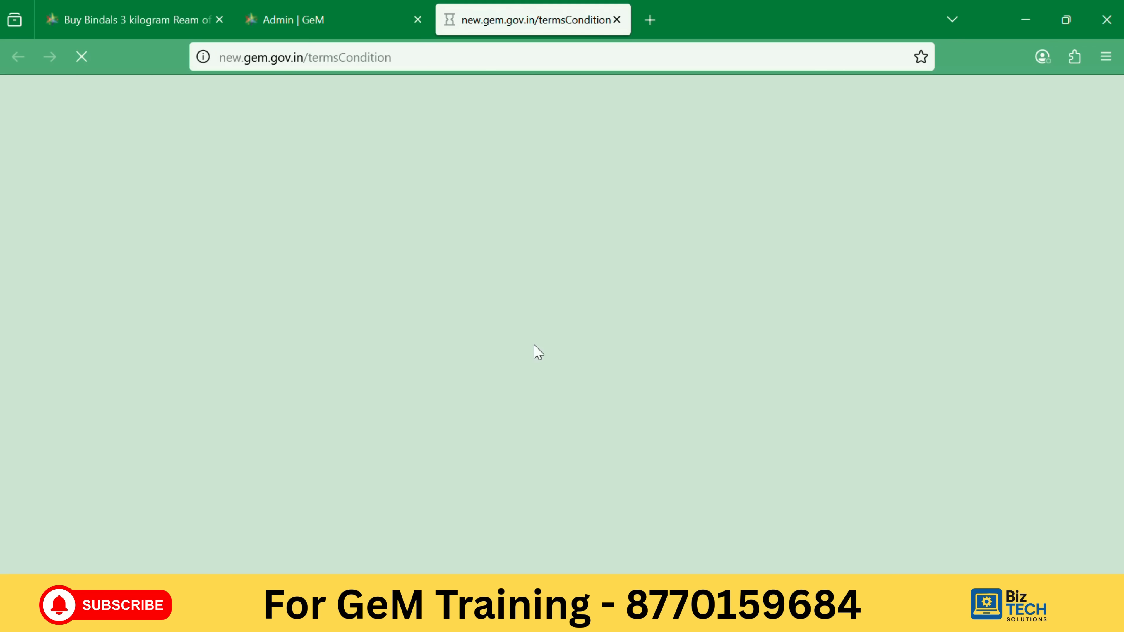
pyautogui.click(328, 20)
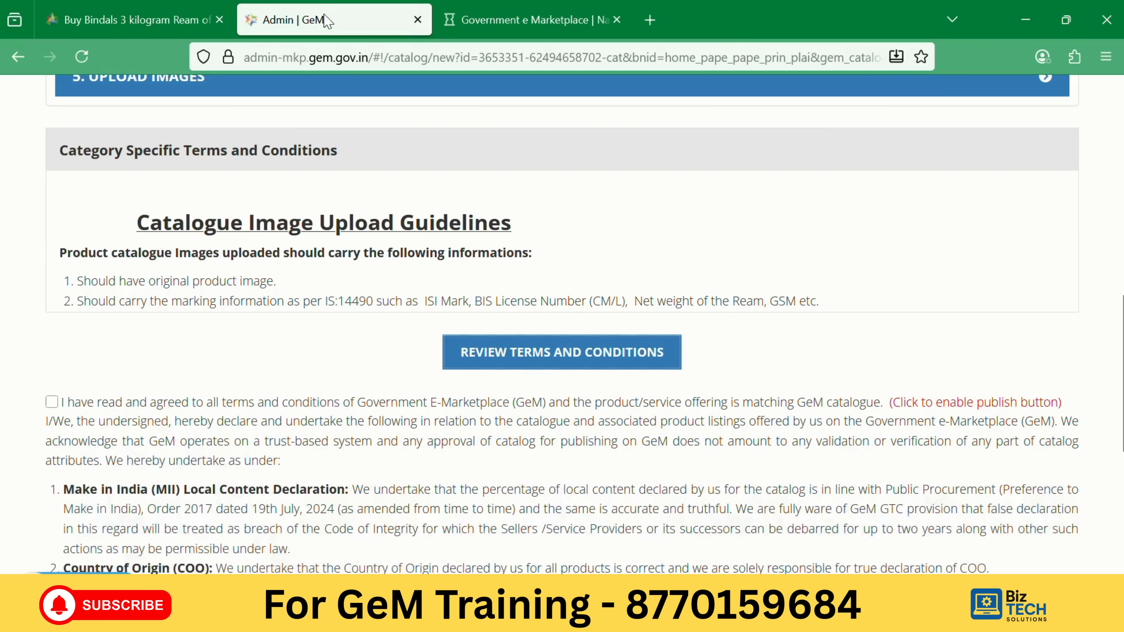
pyautogui.scroll(-3, 506, 341)
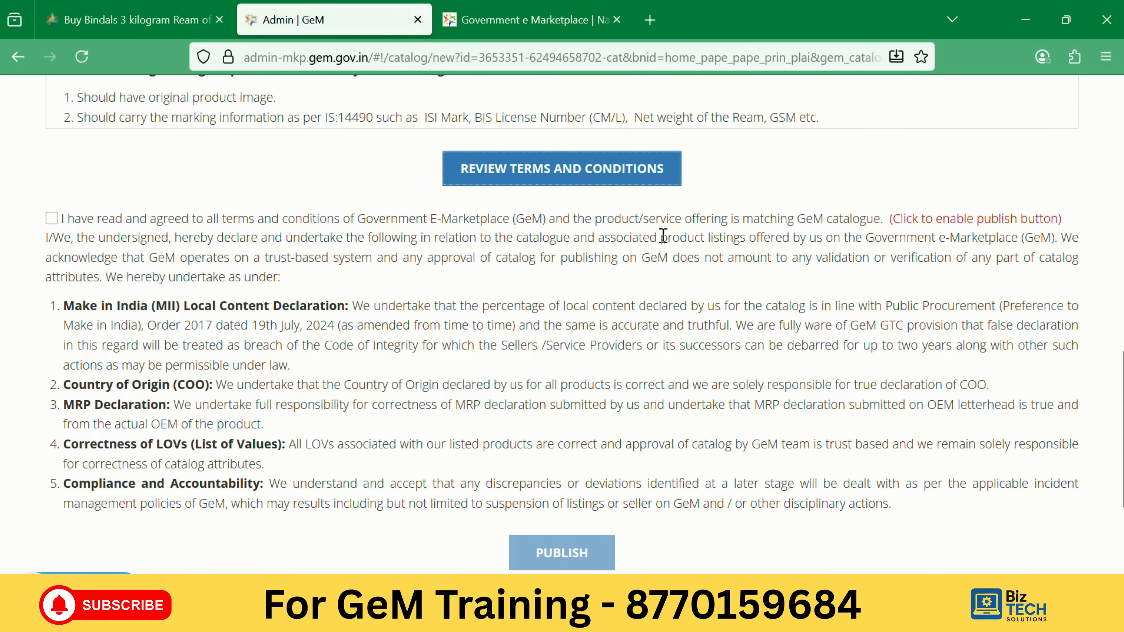
pyautogui.scroll(4, 662, 238)
pyautogui.scroll(-2, 445, 292)
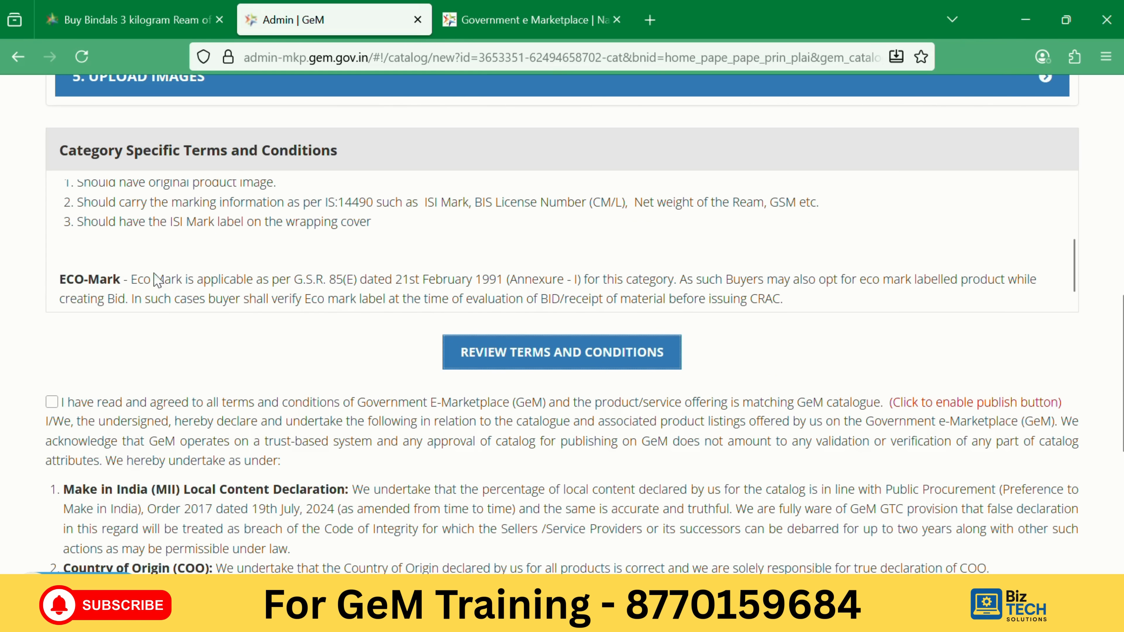
pyautogui.click(52, 402)
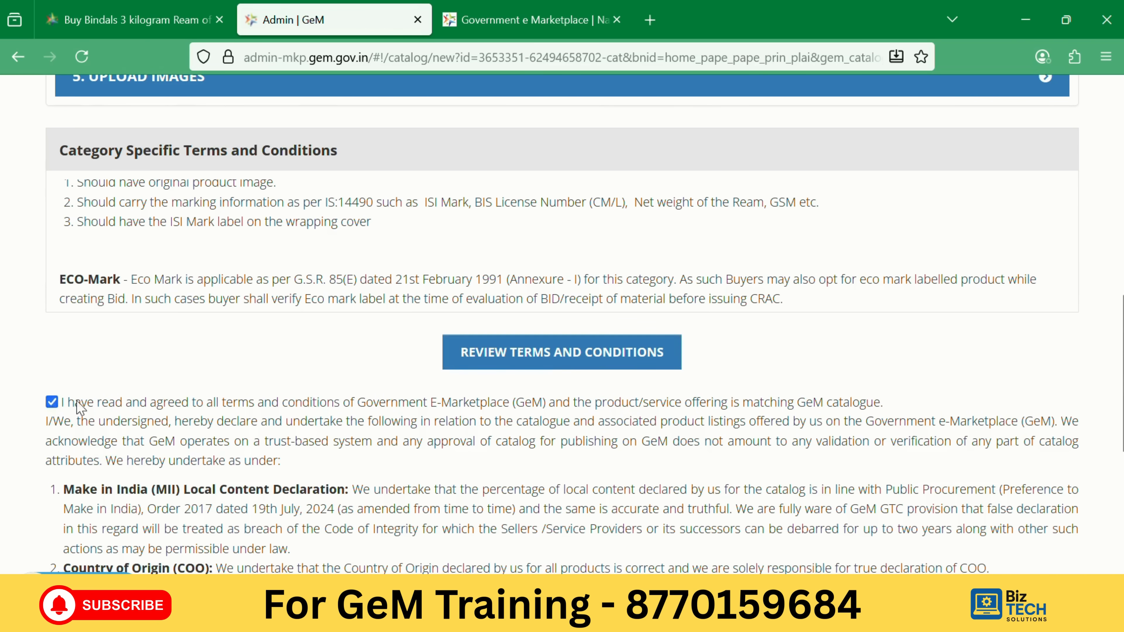
pyautogui.scroll(-5, 228, 393)
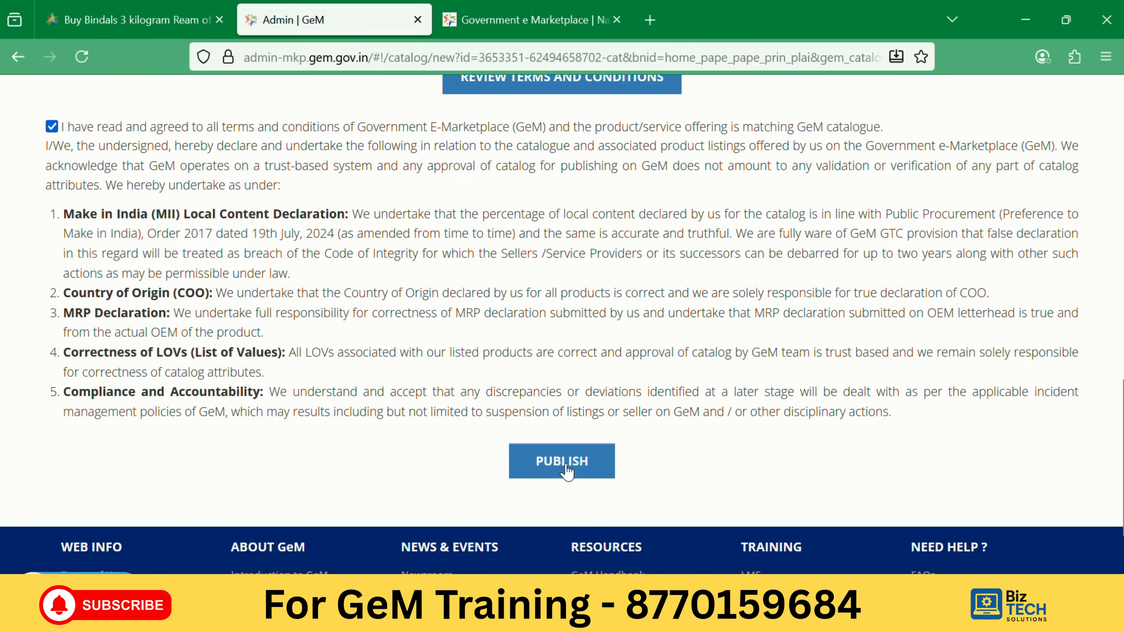
# Publish the Bindals offering after entering the OTP, then go to the catalogue dashboard.
pyautogui.click(566, 452)
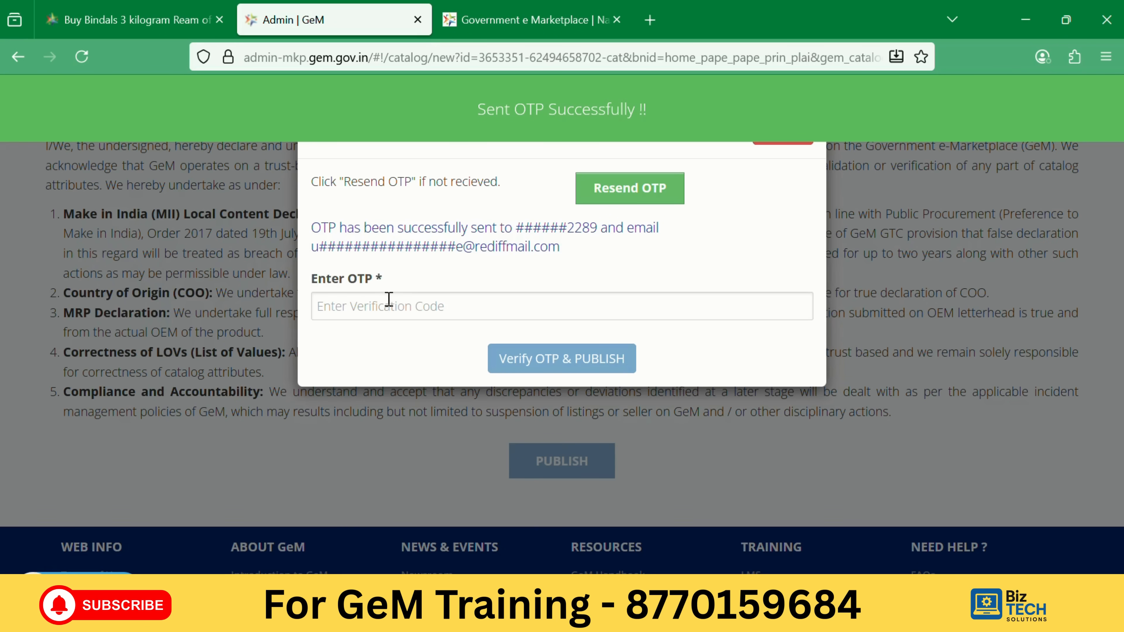
pyautogui.click(482, 310)
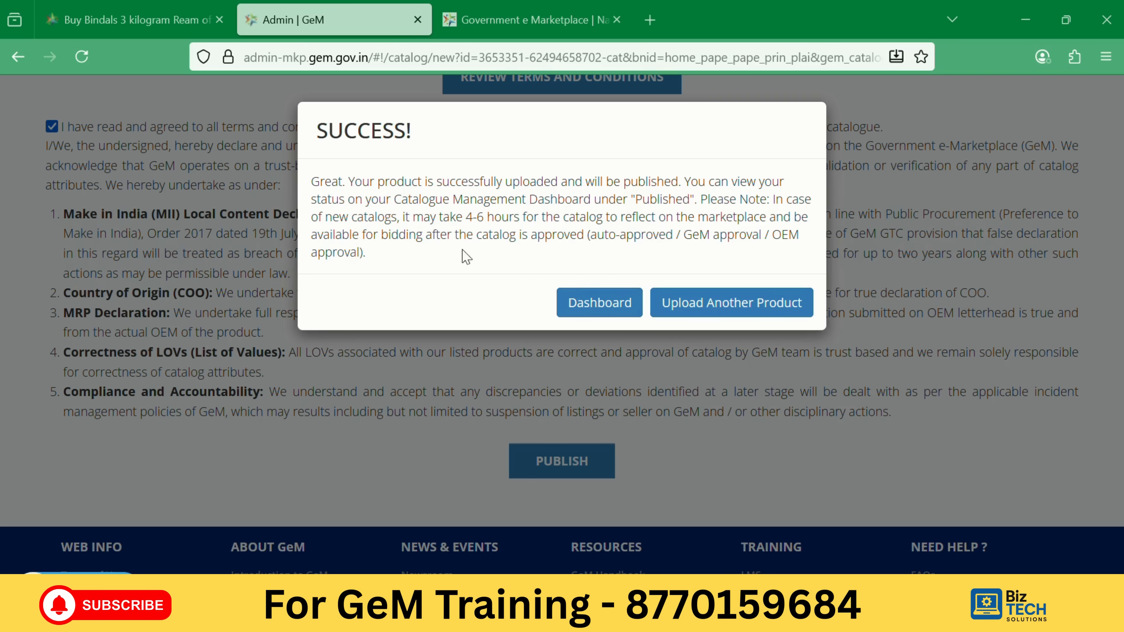
pyautogui.click(602, 303)
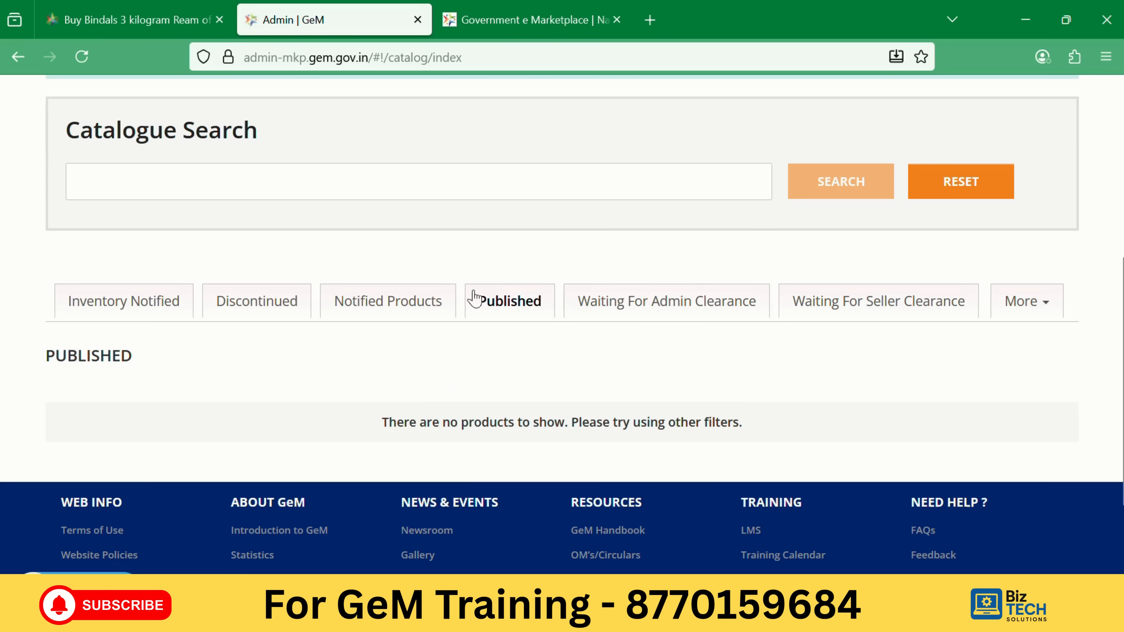
# Confirm BINDALS 80 GSM FS is under Waiting For Admin Clearance and Published is empty.
pyautogui.click(671, 305)
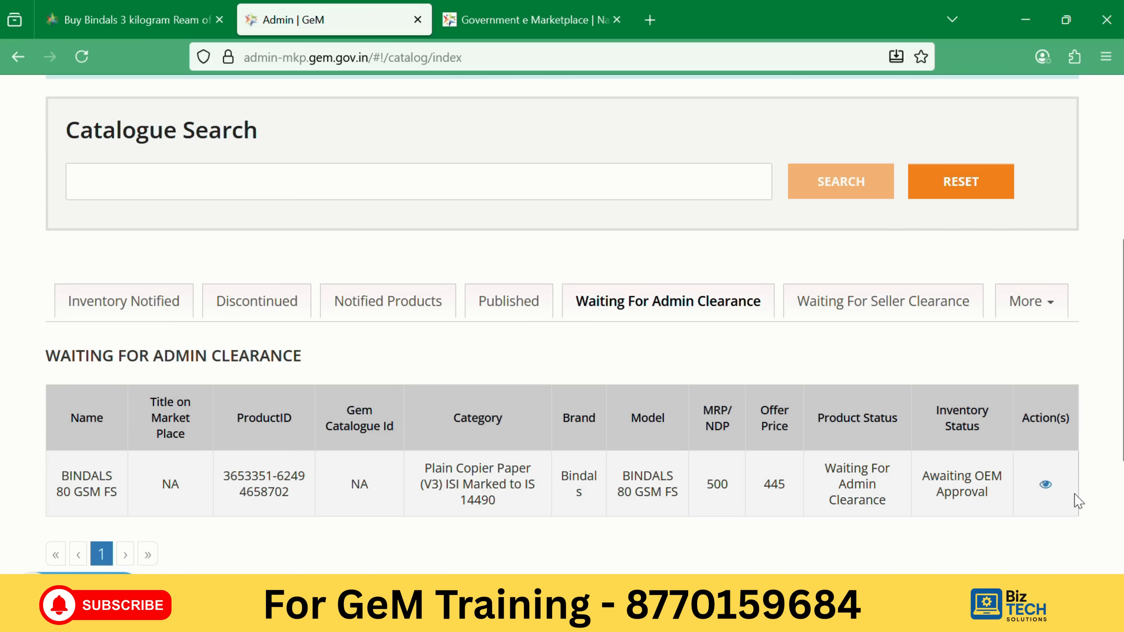
pyautogui.click(512, 302)
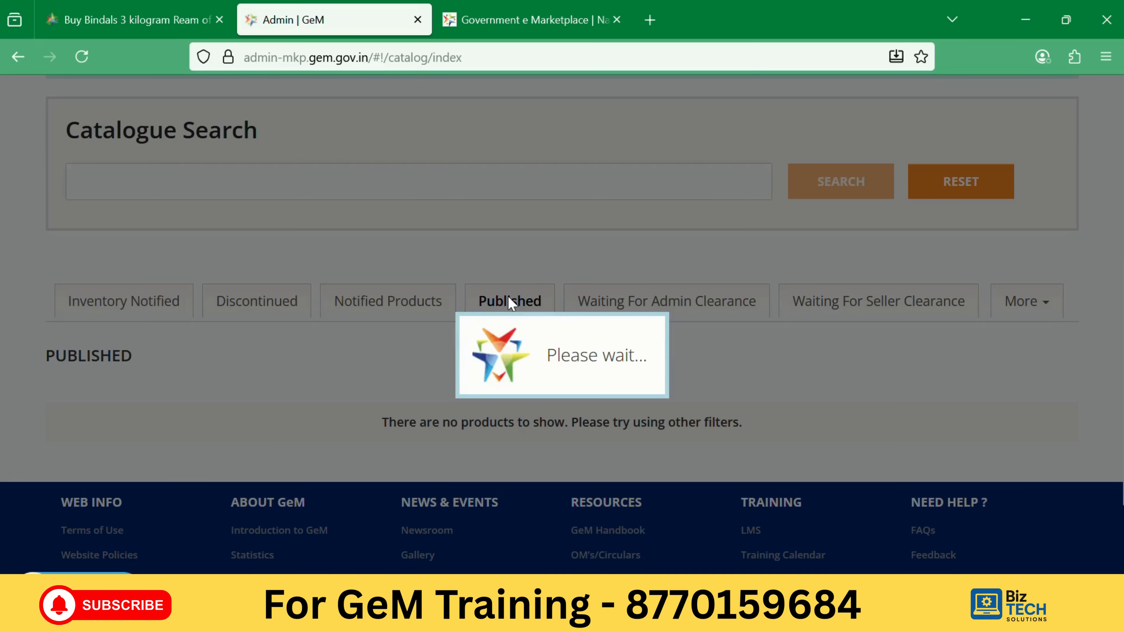